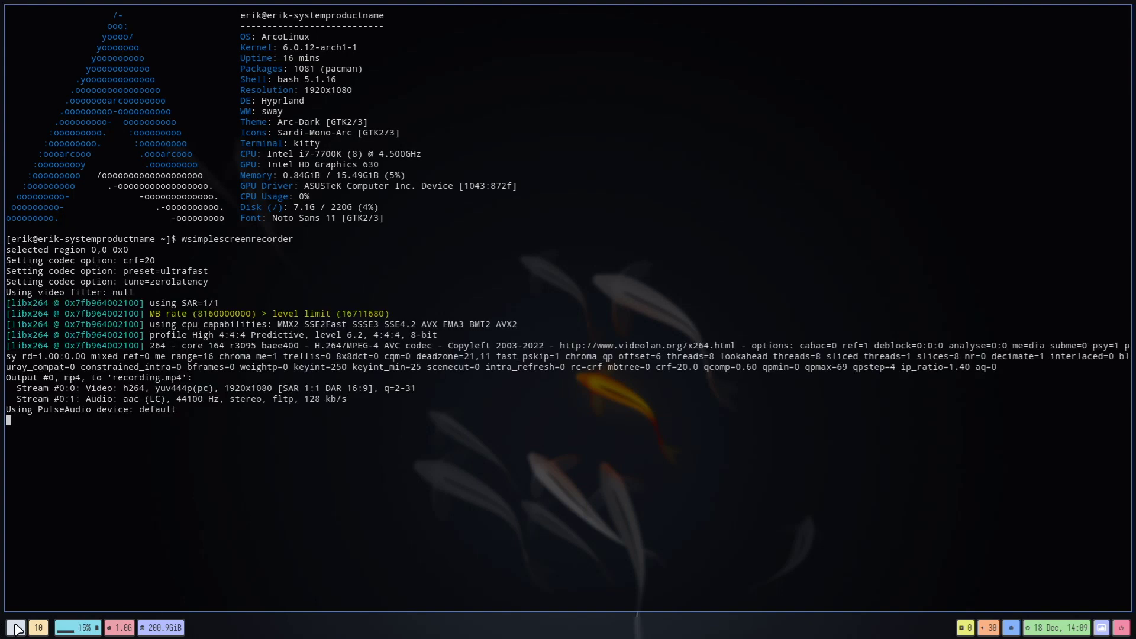
Step: On empty workspace 2, run iso in a new kitty terminal to show release v23.01.02, then close it
left_click(16, 628)
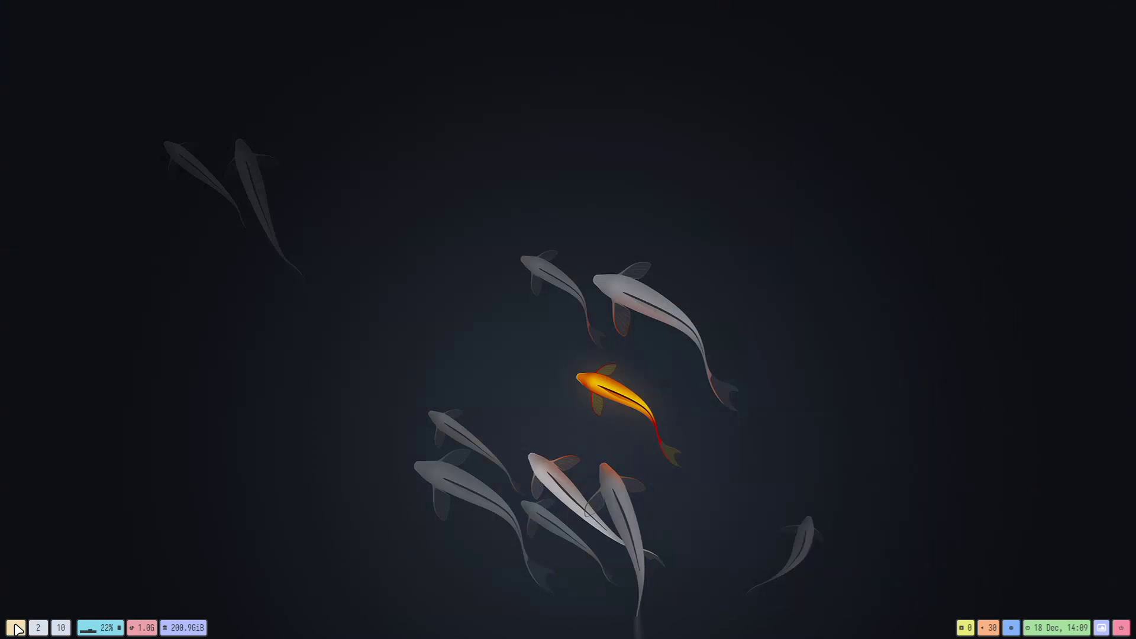
key("super+Return")
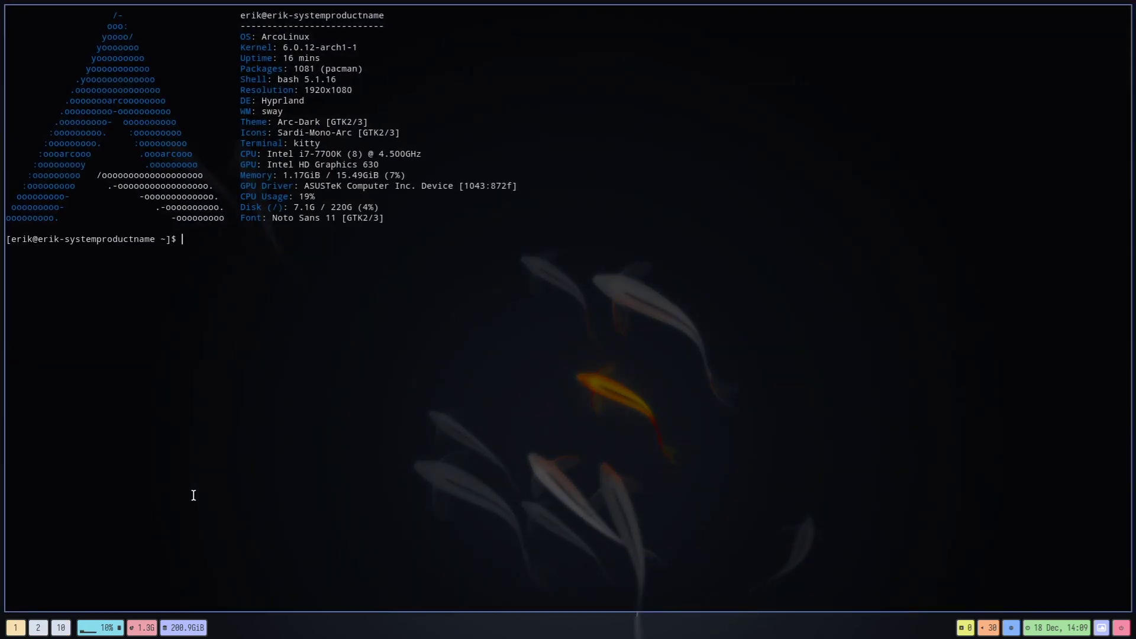
type("iso")
key("Return")
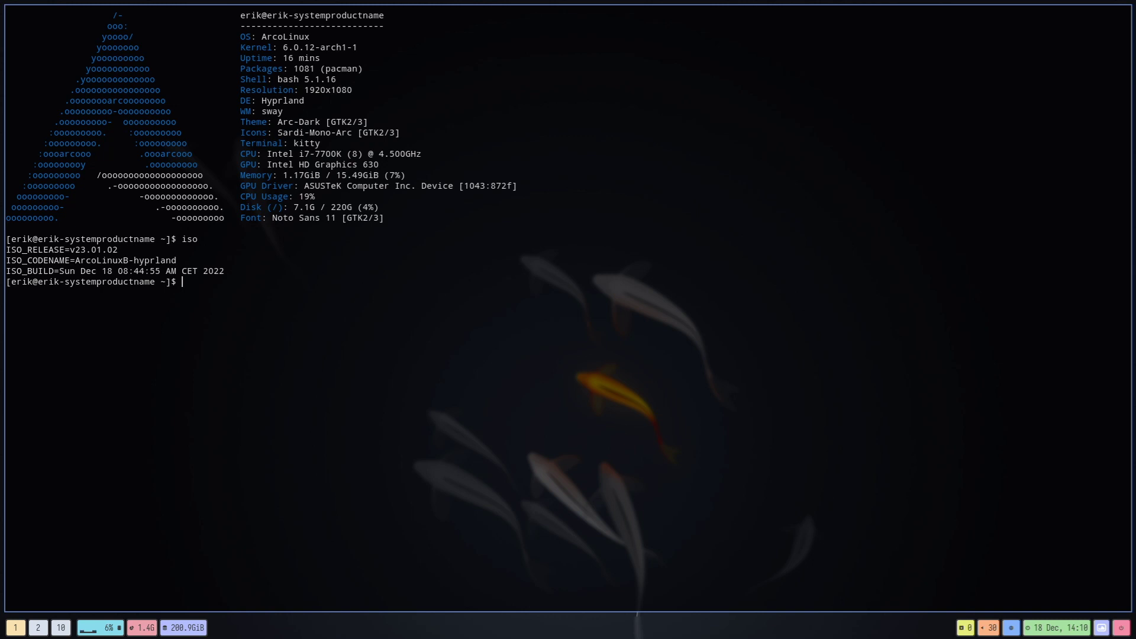
key("super+q")
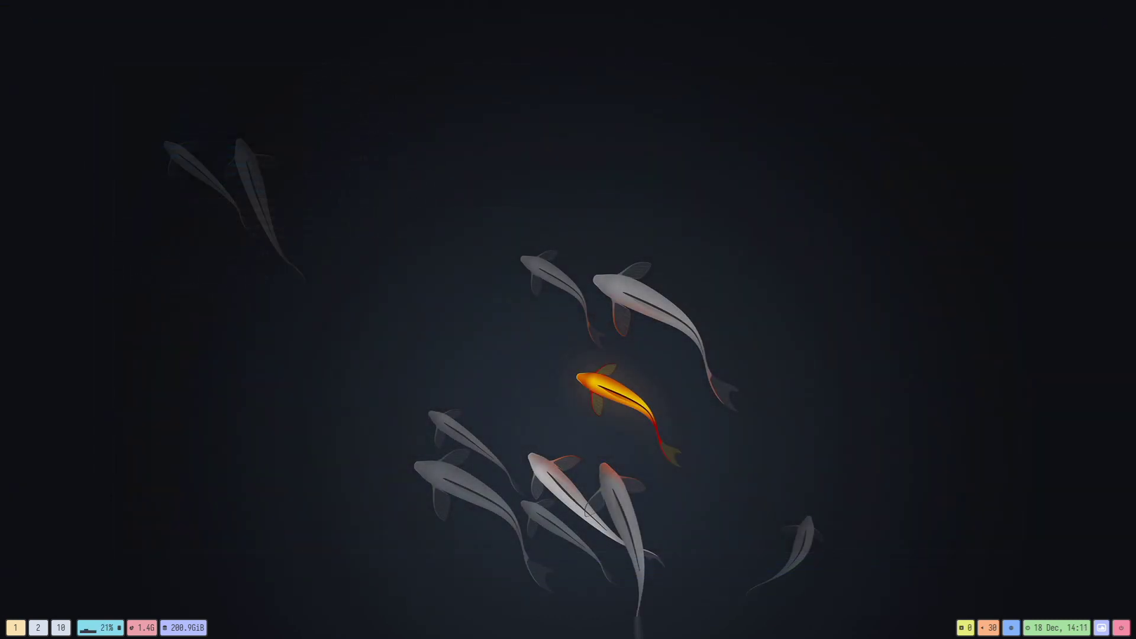
Step: In a new kitty terminal, run skel and answer y to reset .config from /etc/skel
key("super+Return")
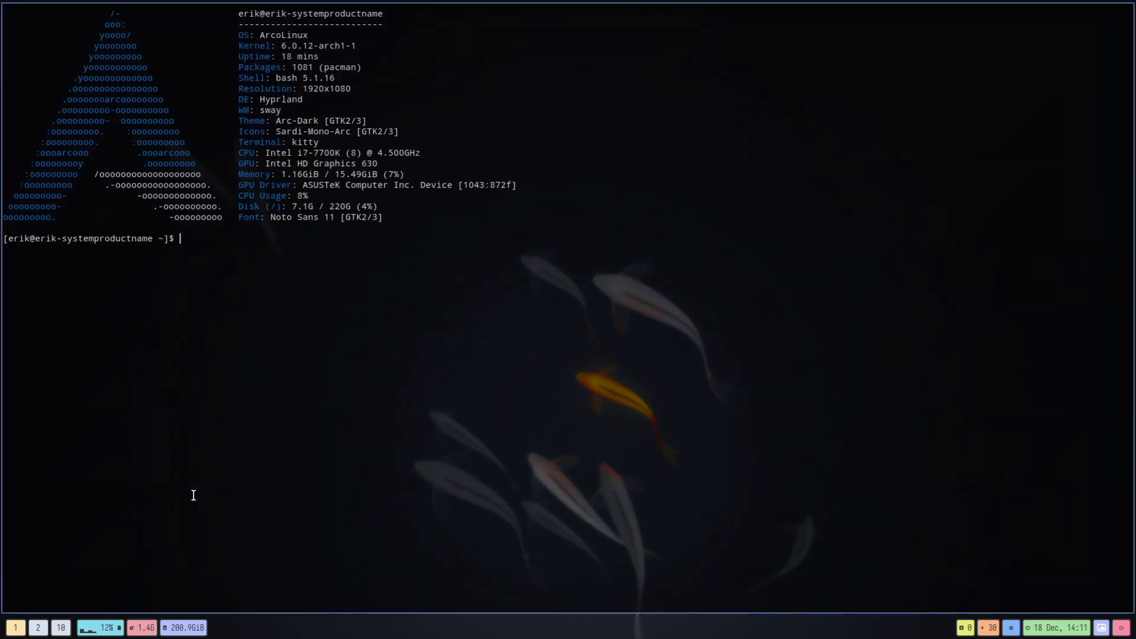
type("skel")
key("Return")
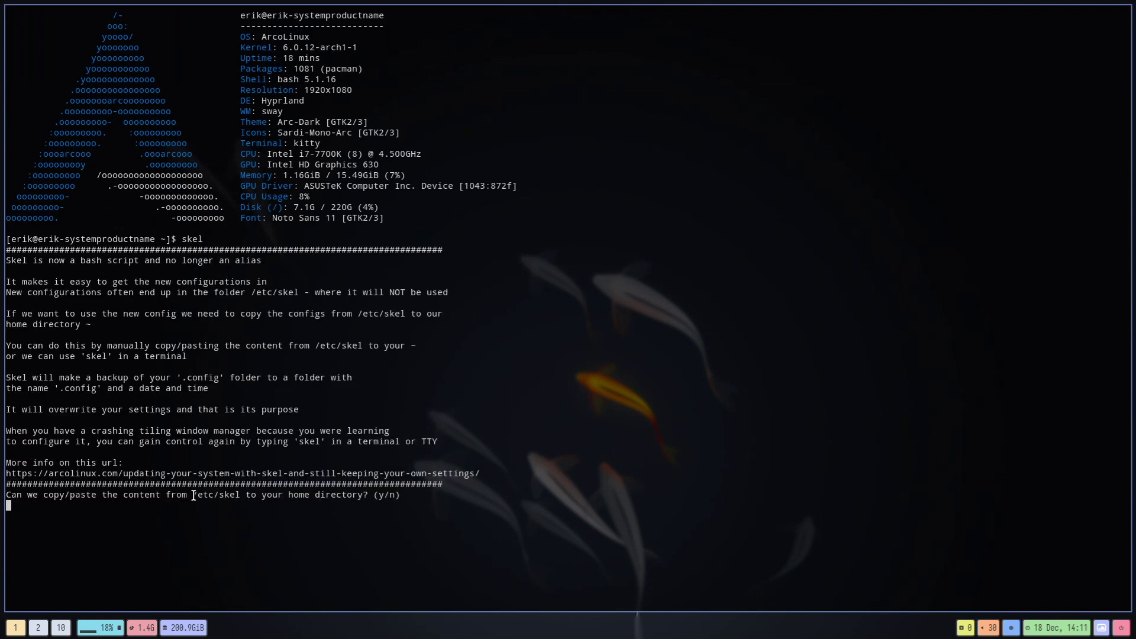
type("y")
key("Return")
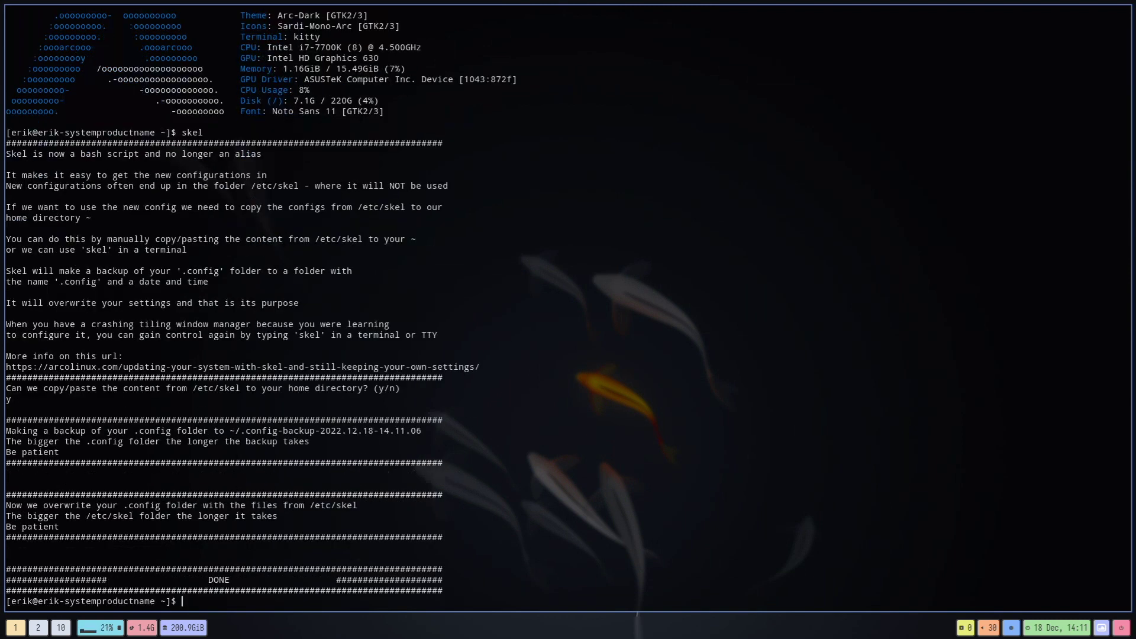
Step: Close the terminal and bring up the file manager in the home folder
type("7;9u")
key("super+q")
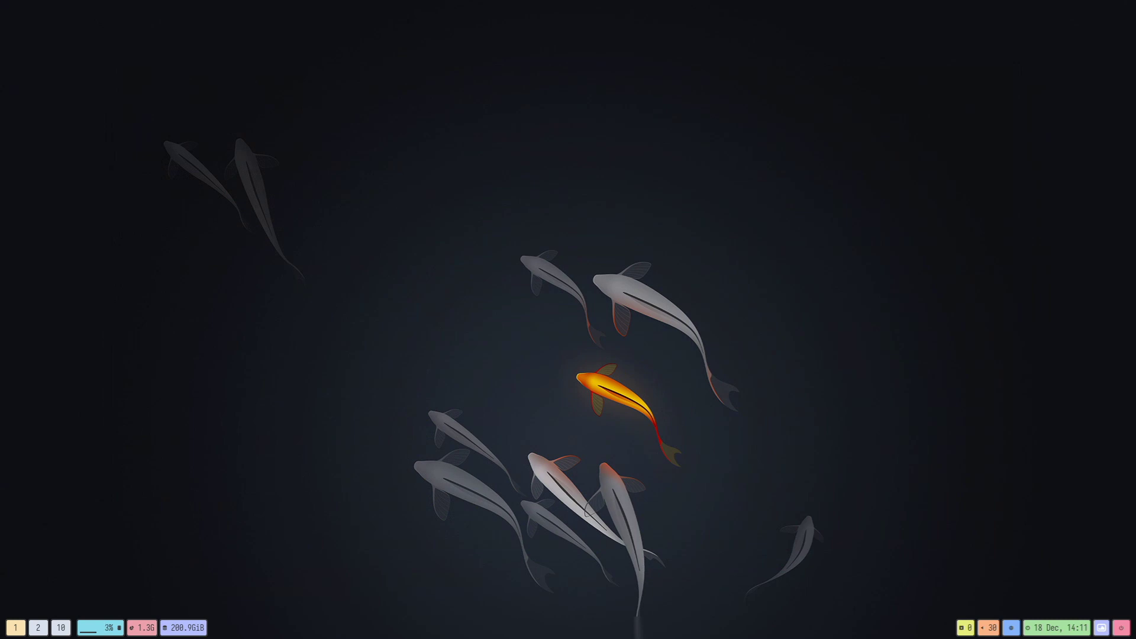
key("super+e")
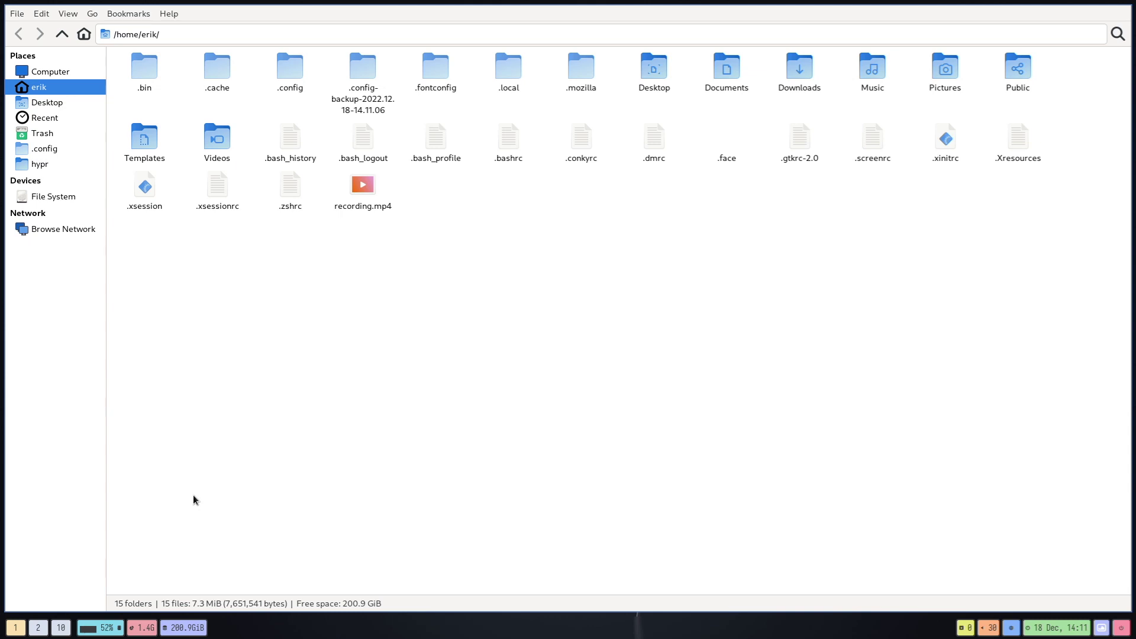
Step: Navigate Thunar into .config, then hypr, to list hyprland.conf and its variants
left_click(59, 151)
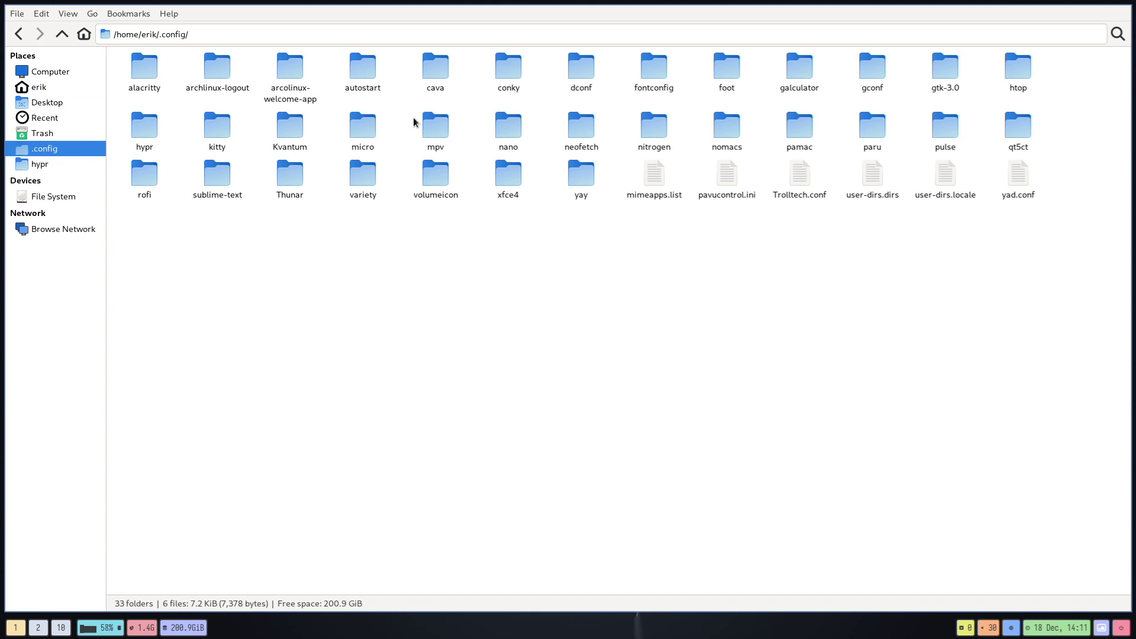
left_click(56, 165)
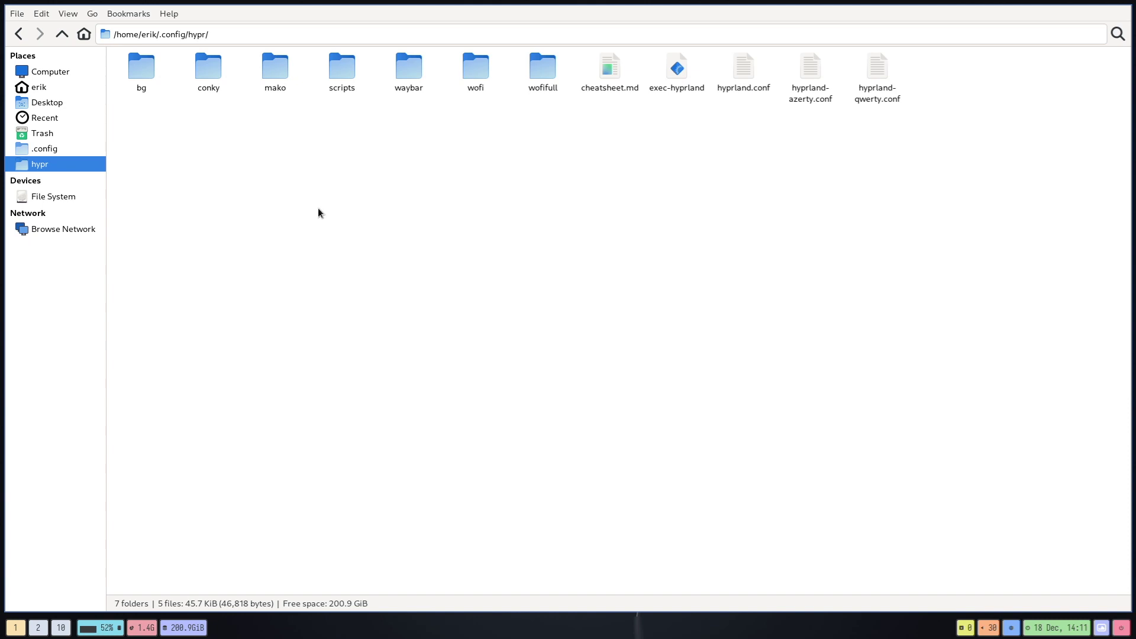
left_click(205, 34)
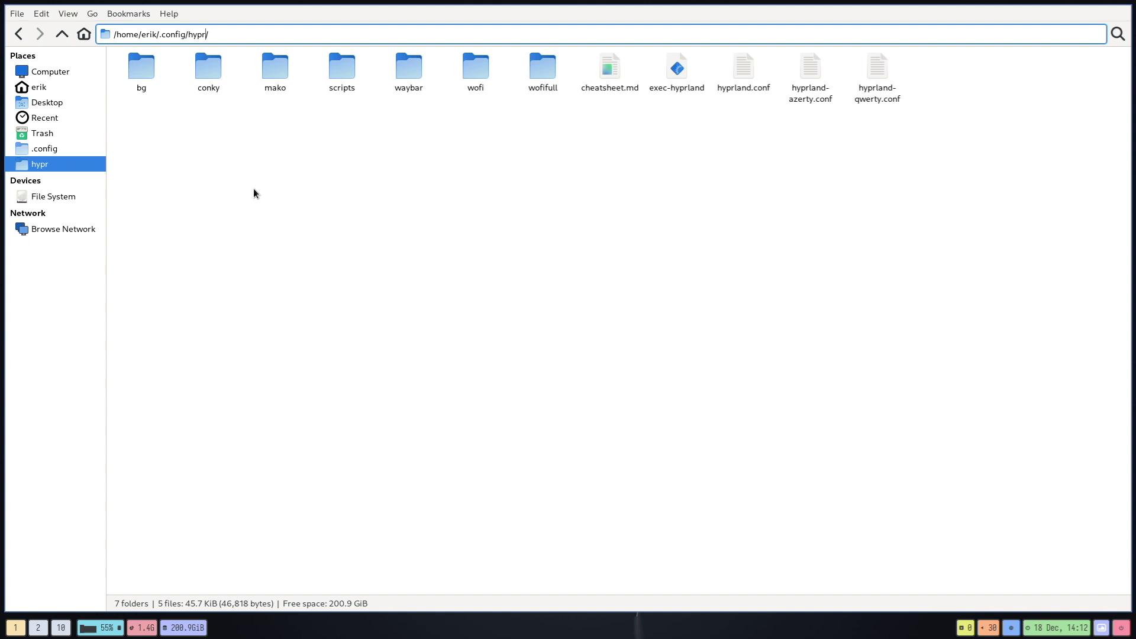
Step: Select hyprland.conf and hyprland-azerty.conf together and compare them in Meld
left_click_drag(718, 126, 905, 70)
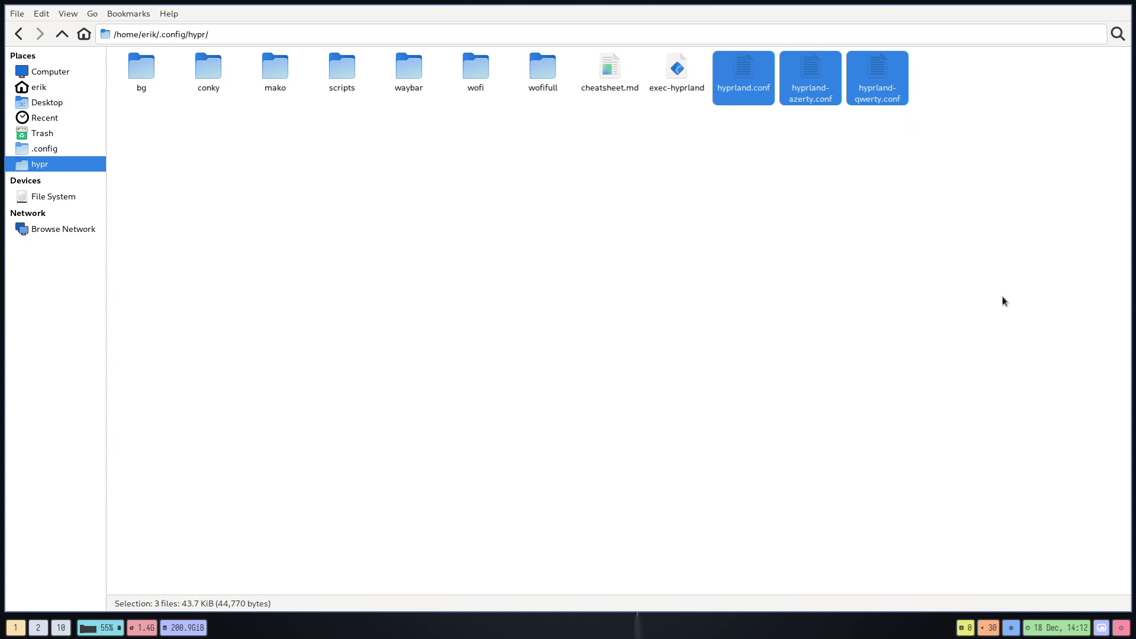
left_click(739, 87)
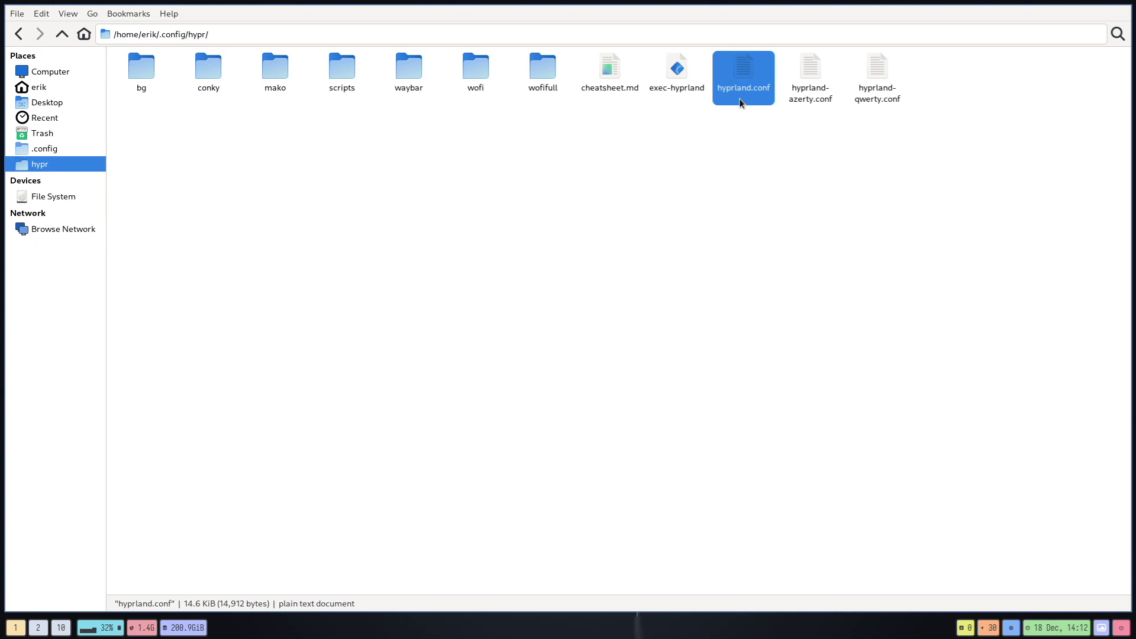
left_click(818, 81)
left_click(887, 81)
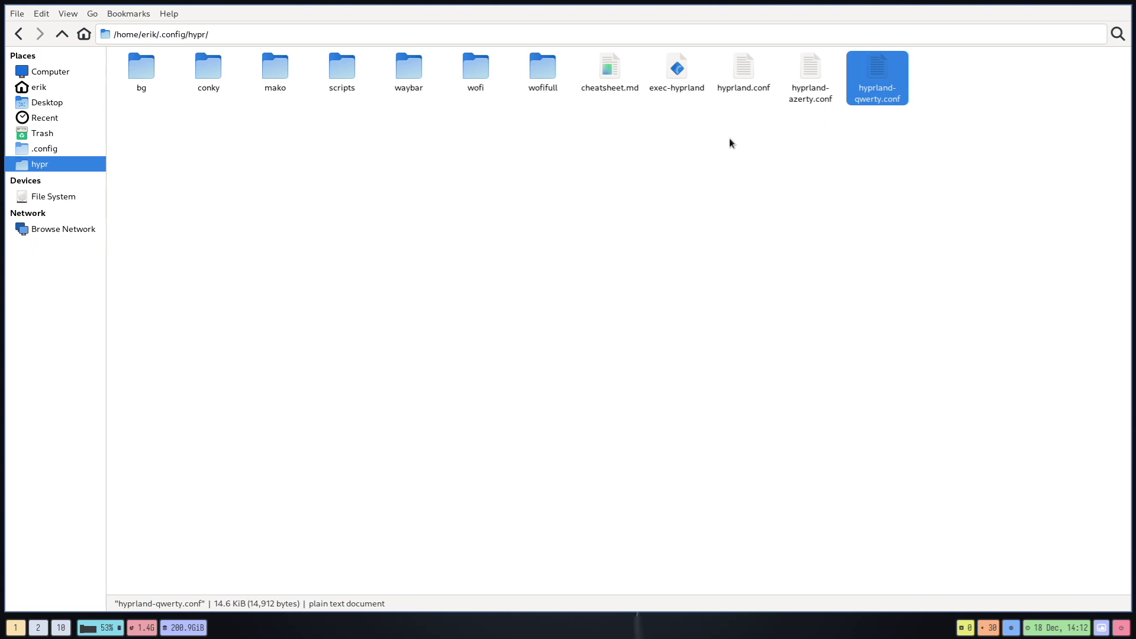
left_click_drag(729, 137, 814, 80)
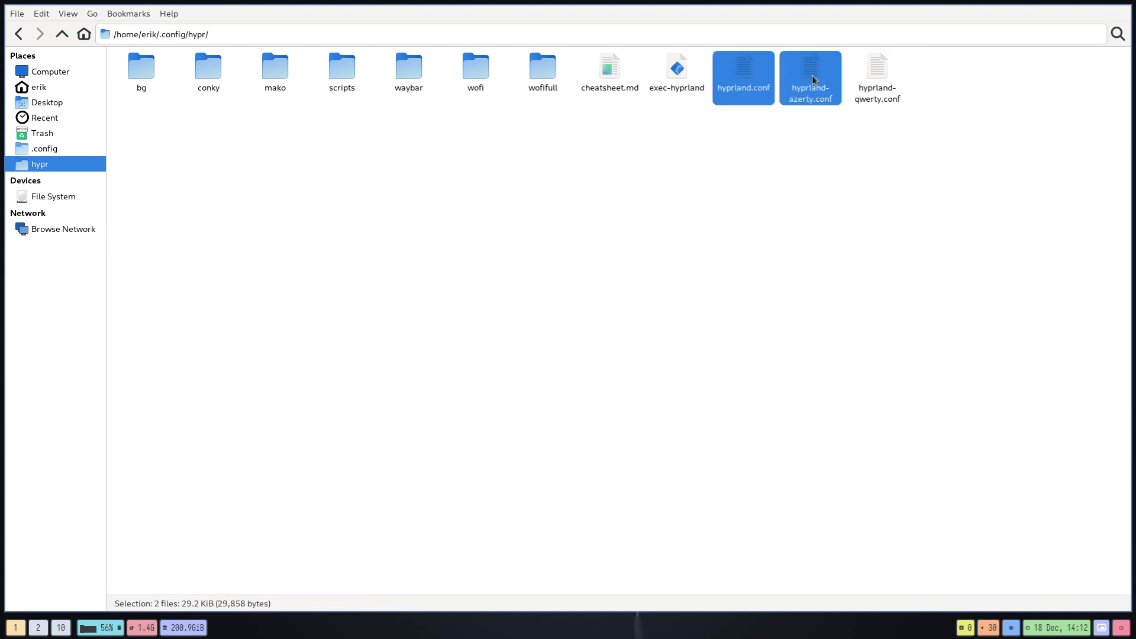
right_click(813, 80)
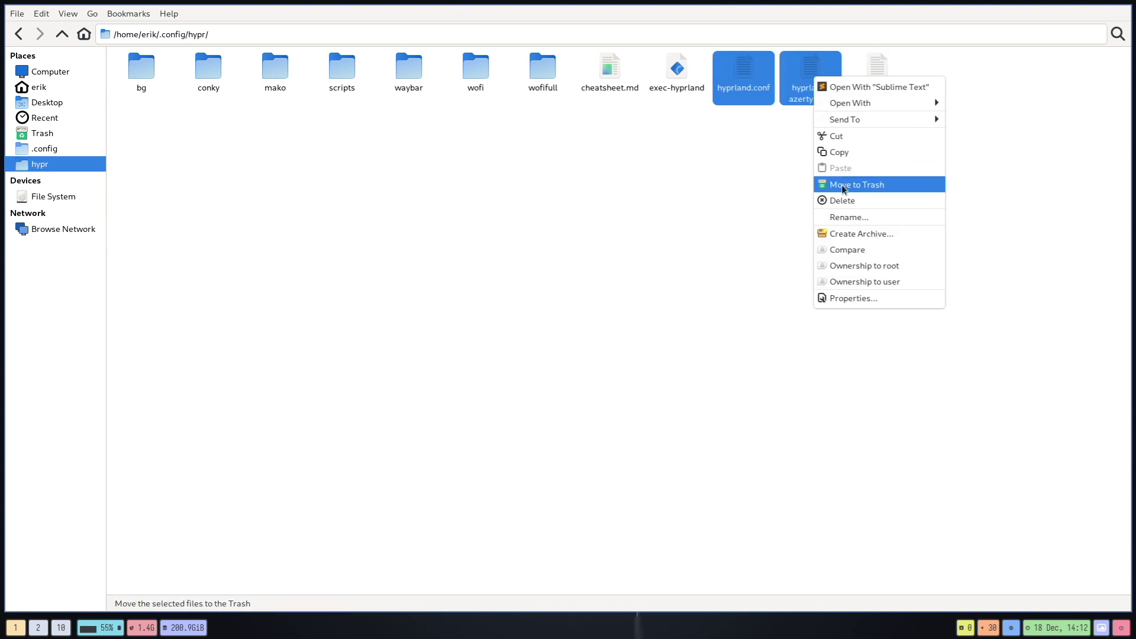
left_click(845, 252)
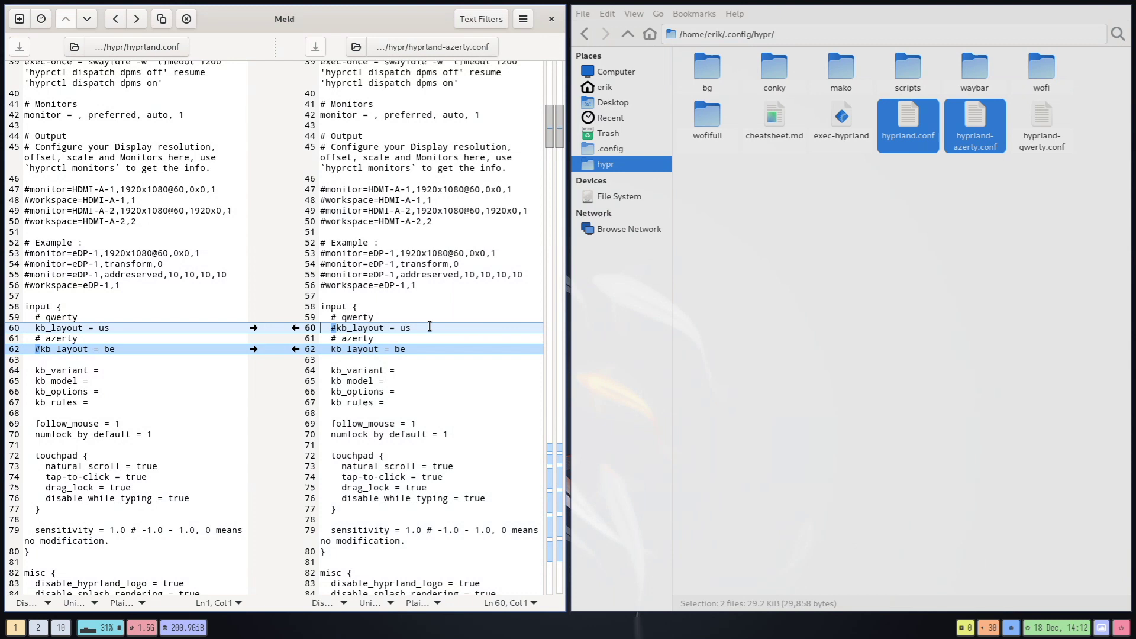
Step: Copy the commented us layout line and active kb_layout = be line into hyprland.conf (lines 60, 62)
left_click(101, 328)
double_click(102, 328)
left_click(296, 329)
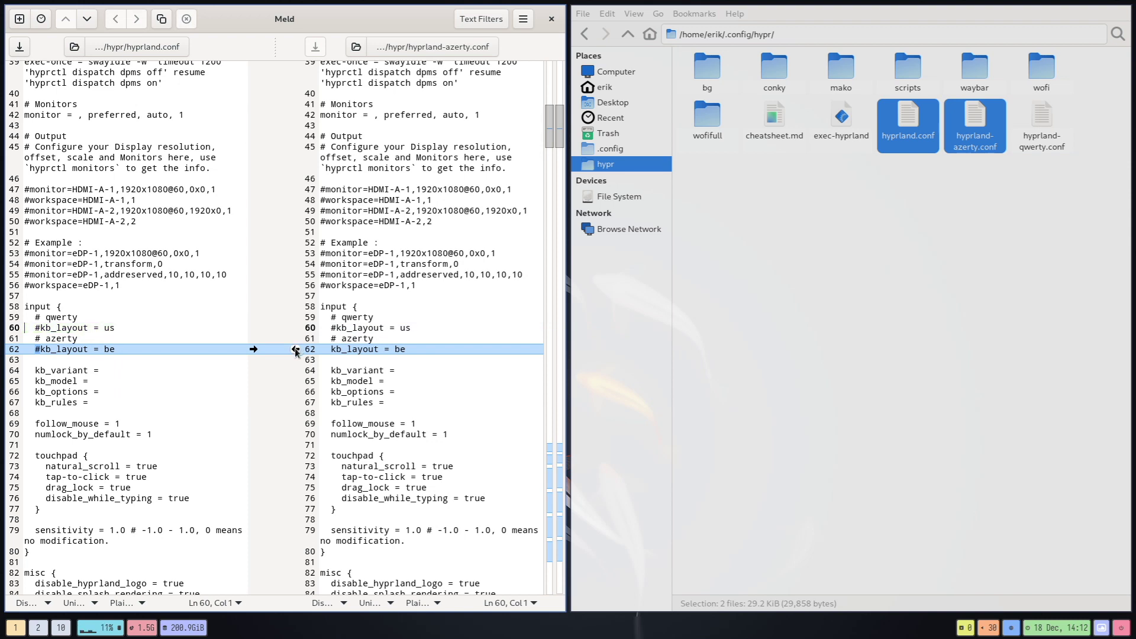
left_click(296, 350)
left_click_drag(110, 349, 88, 349)
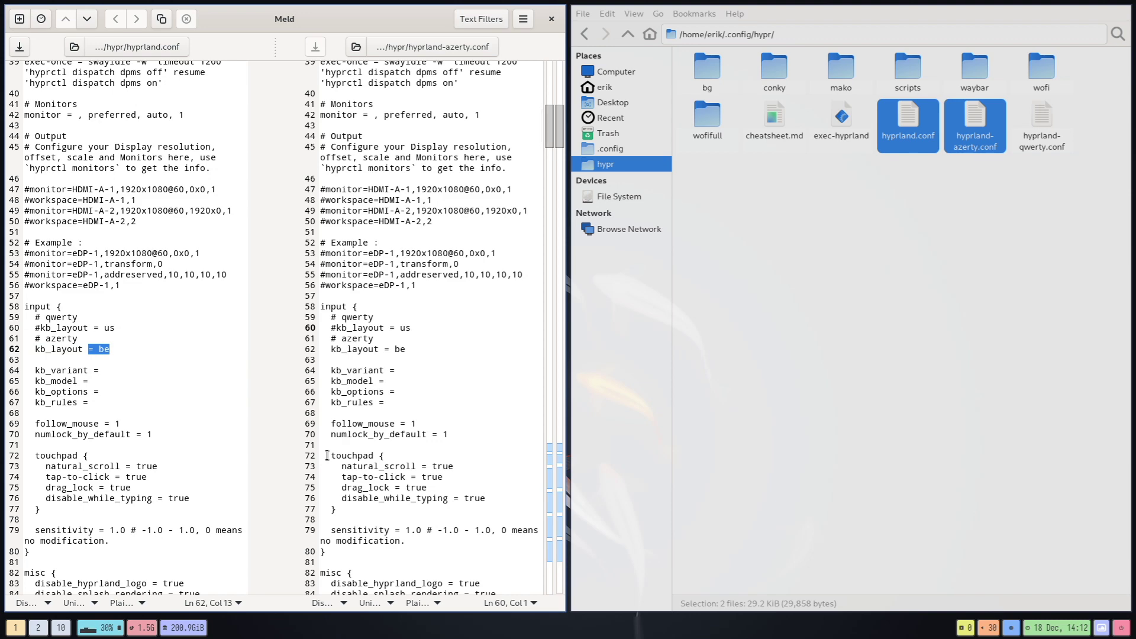
Step: Bring over the commented Qwerty and active Azerty workspace binds into hyprland.conf
scroll(328, 456, "down", 3)
scroll(327, 456, "down", 5)
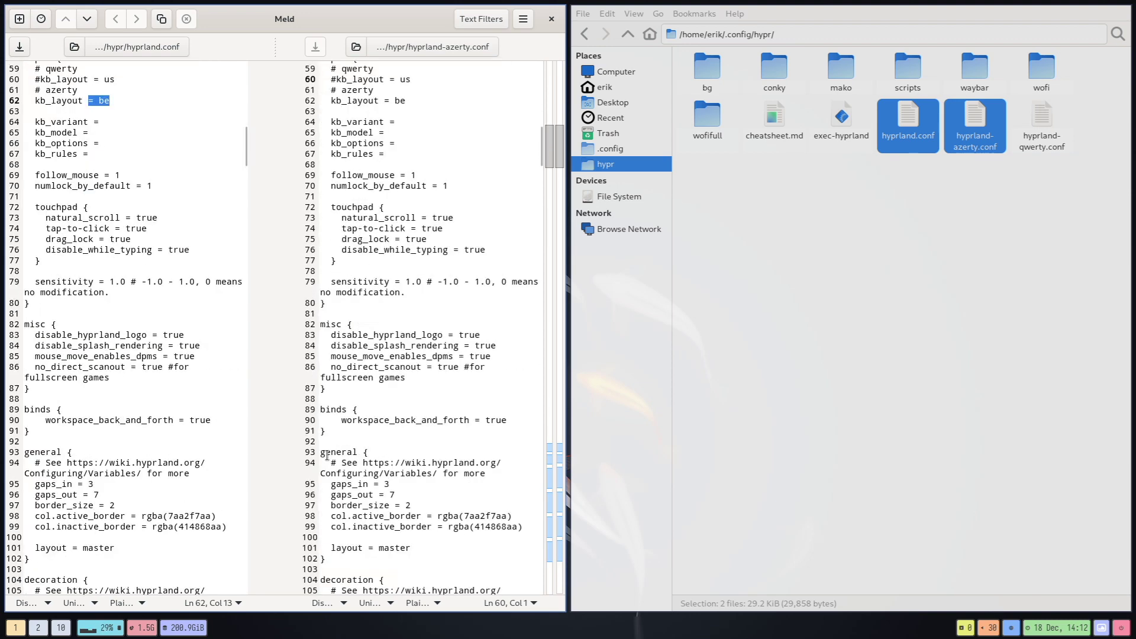
scroll(327, 455, "down", 7)
scroll(327, 456, "down", 20)
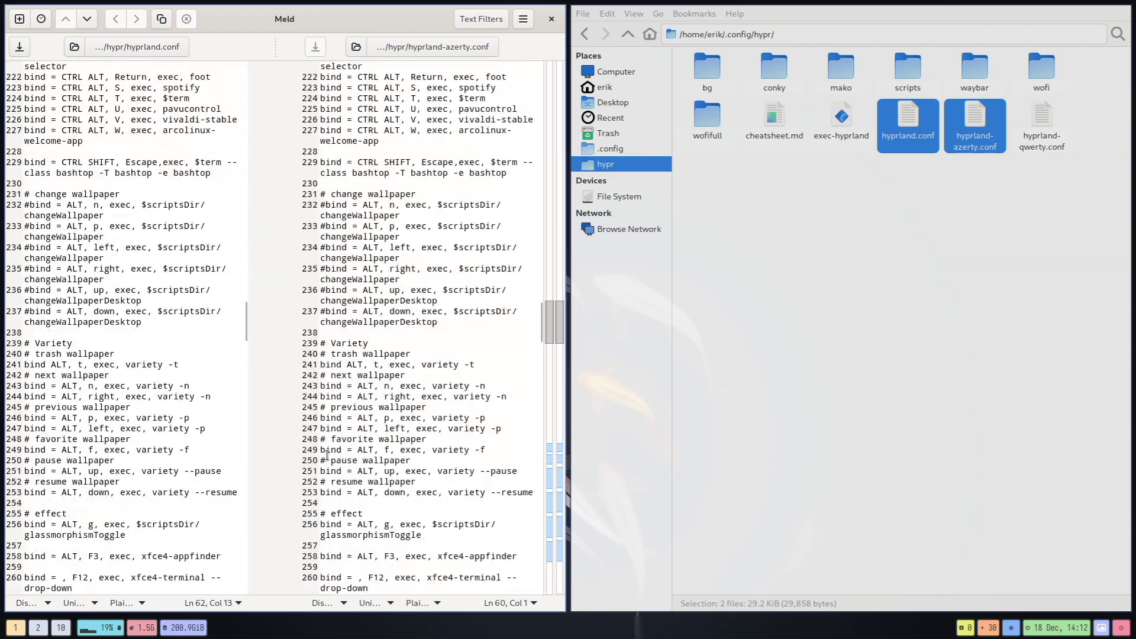
scroll(328, 456, "down", 14)
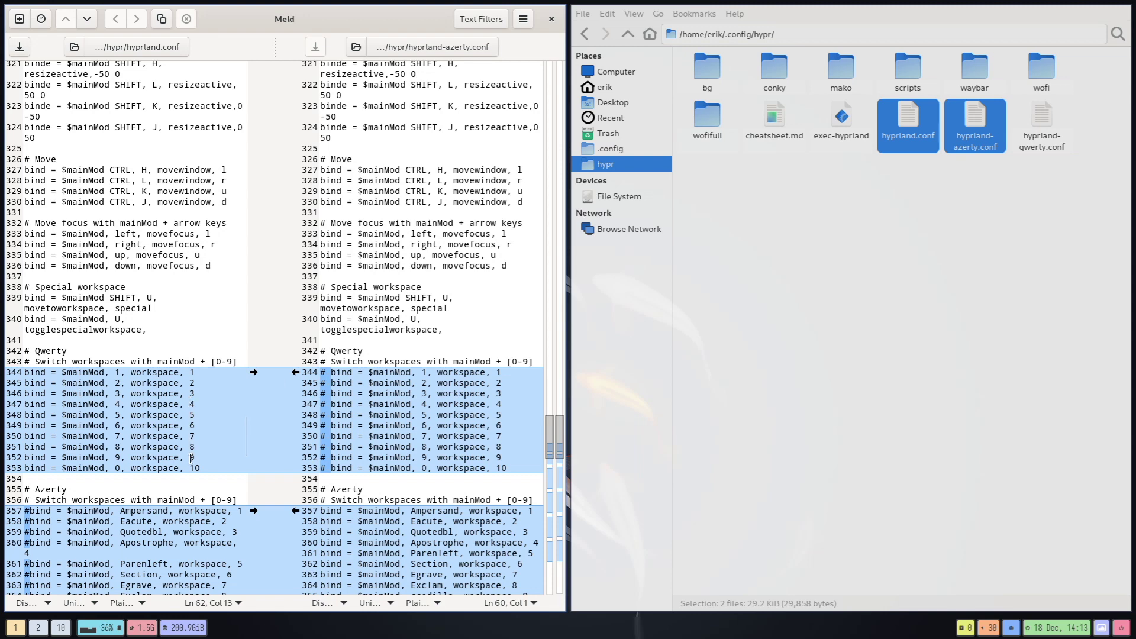
left_click(296, 372)
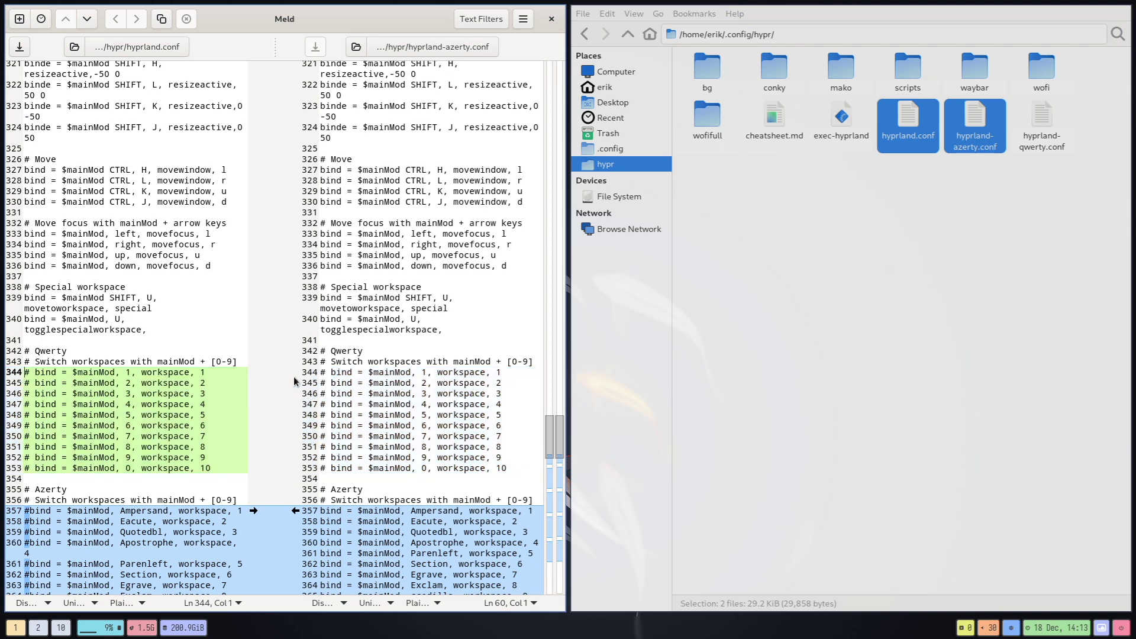
left_click(296, 513)
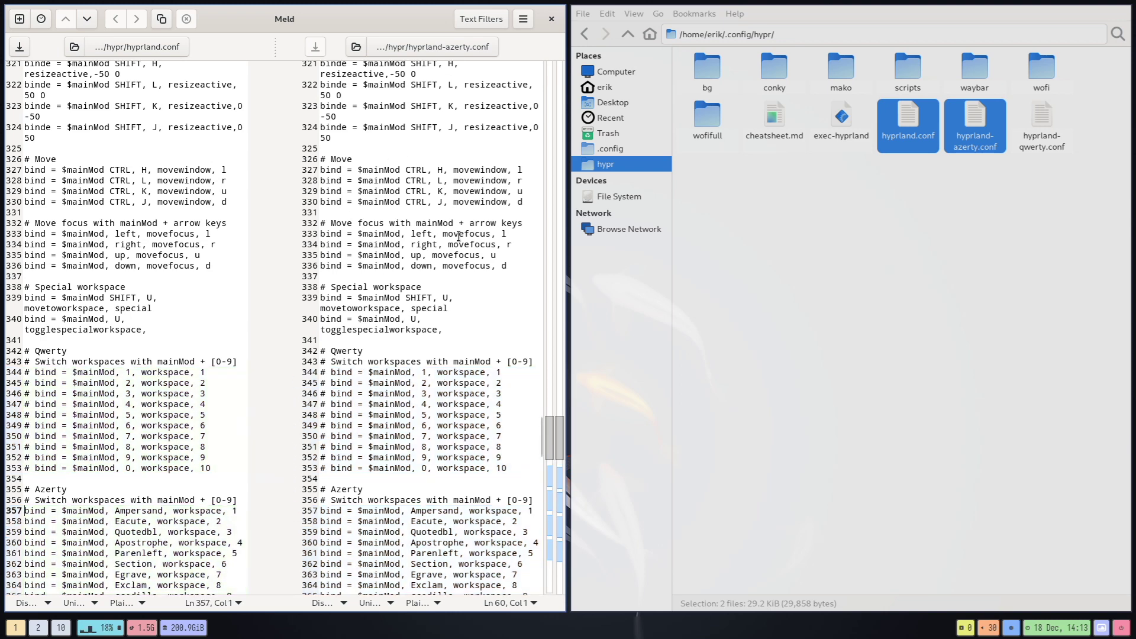
Step: Copy the move-window, silent-move and remaining Azerty binds until the files are identical
scroll(366, 509, "down", 6)
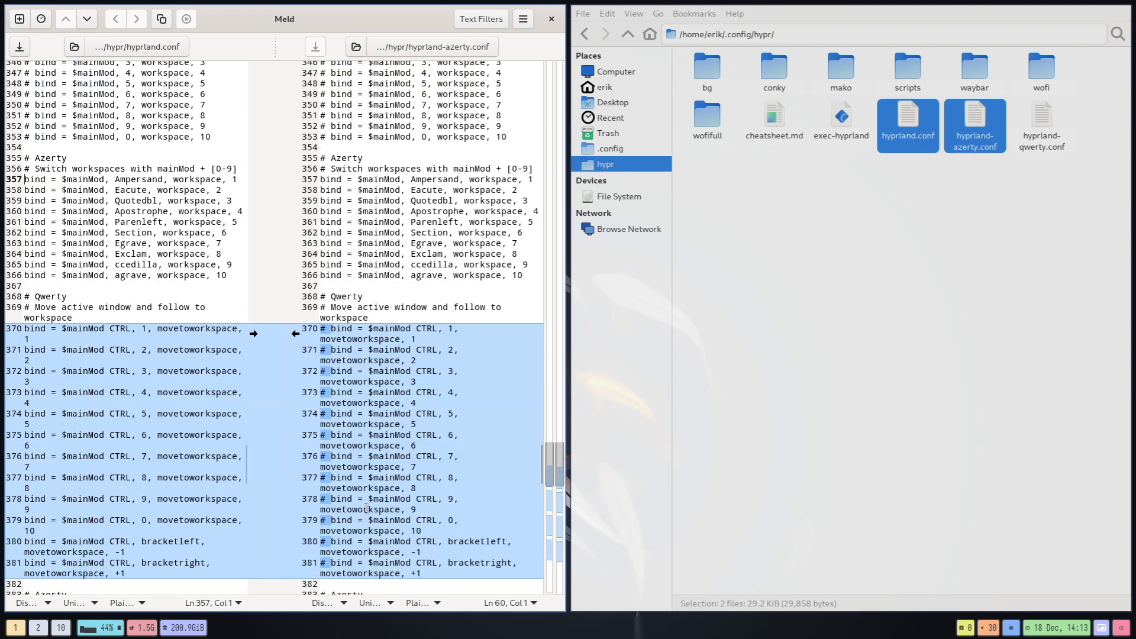
left_click(295, 333)
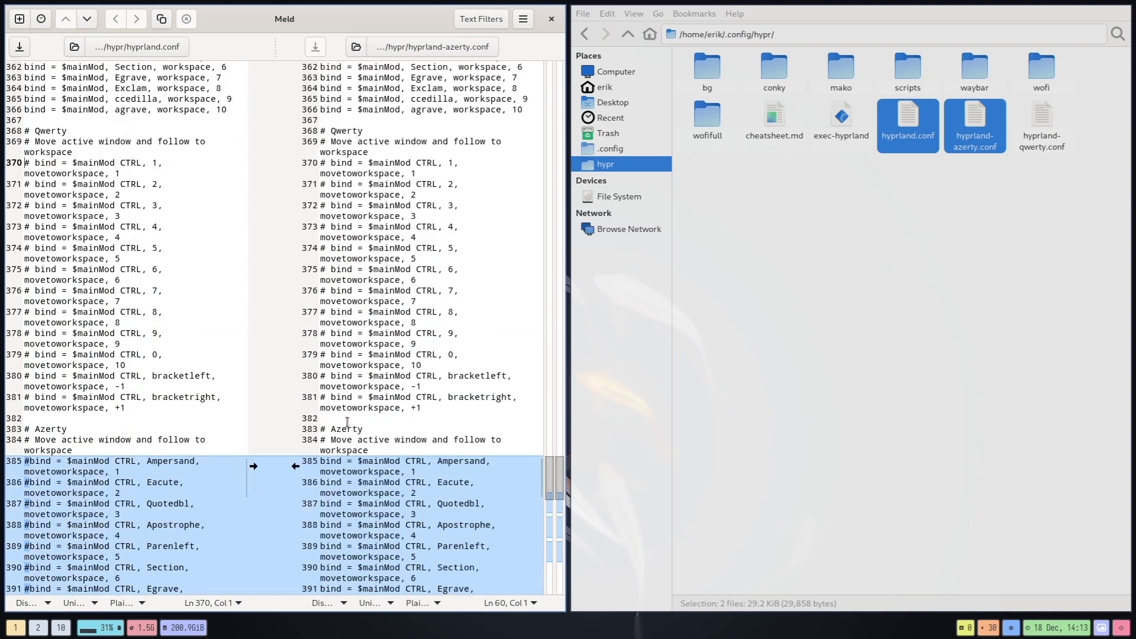
scroll(299, 399, "down", 5)
left_click(296, 300)
scroll(296, 304, "down", 3)
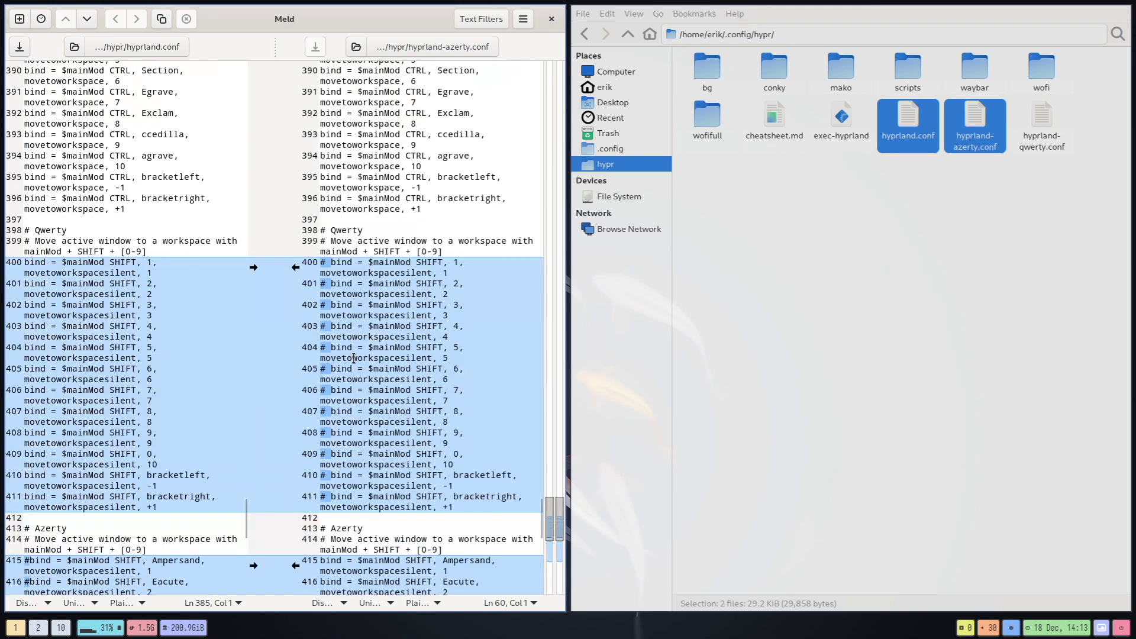
left_click(295, 262)
scroll(294, 279, "down", 3)
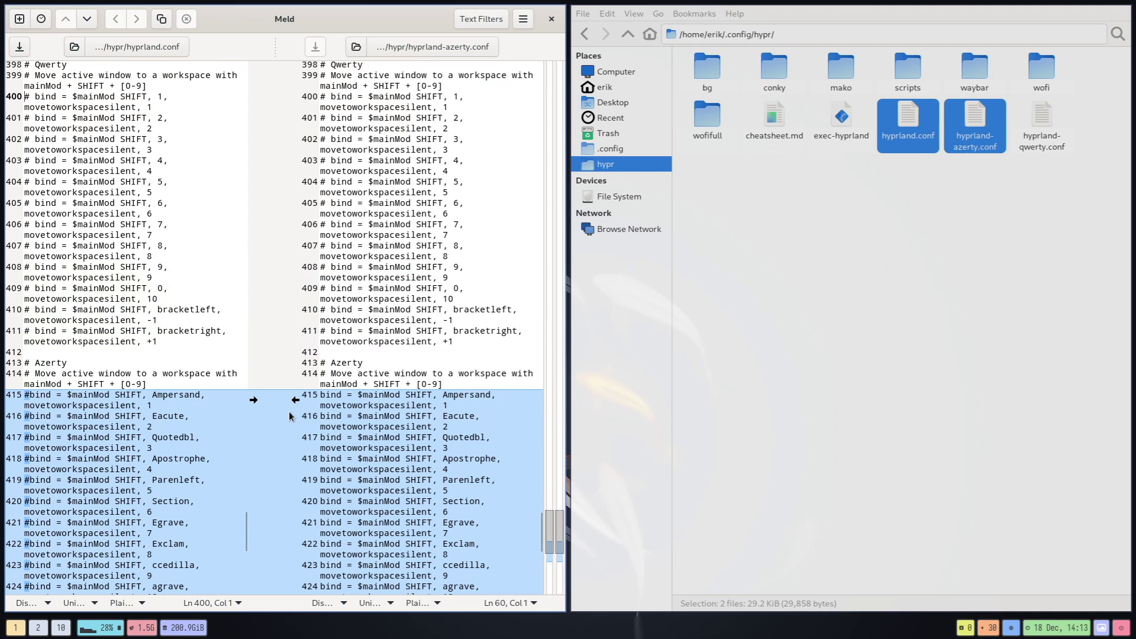
left_click(294, 399)
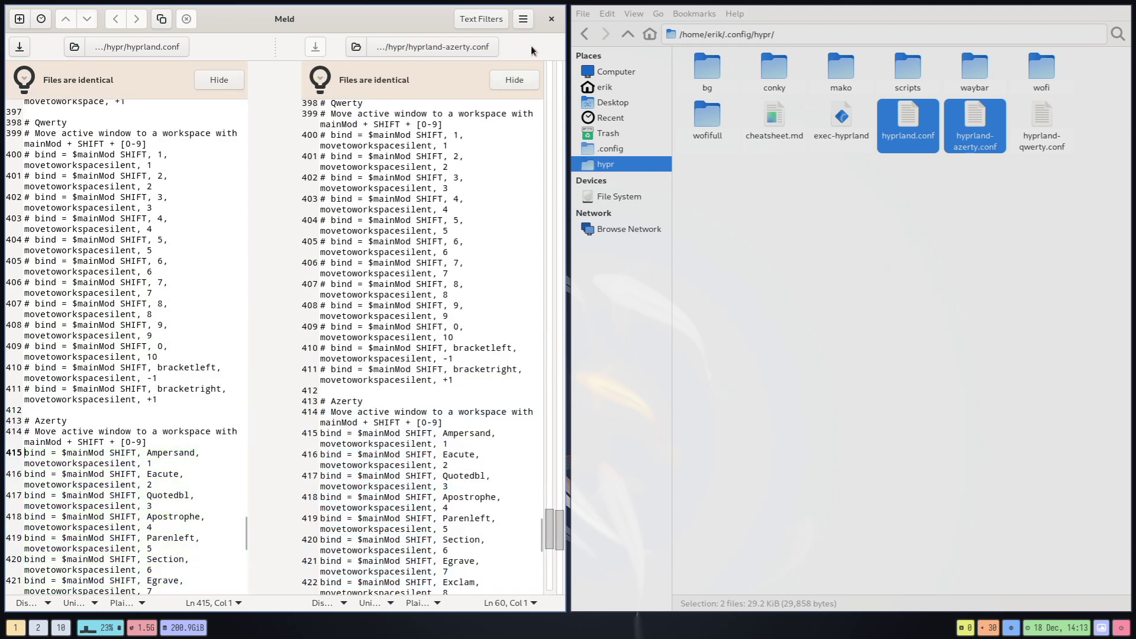
Step: Close and save the merge, re-compare hyprland.conf with hyprland-azerty.conf to confirm identical, then quit Meld
left_click(550, 20)
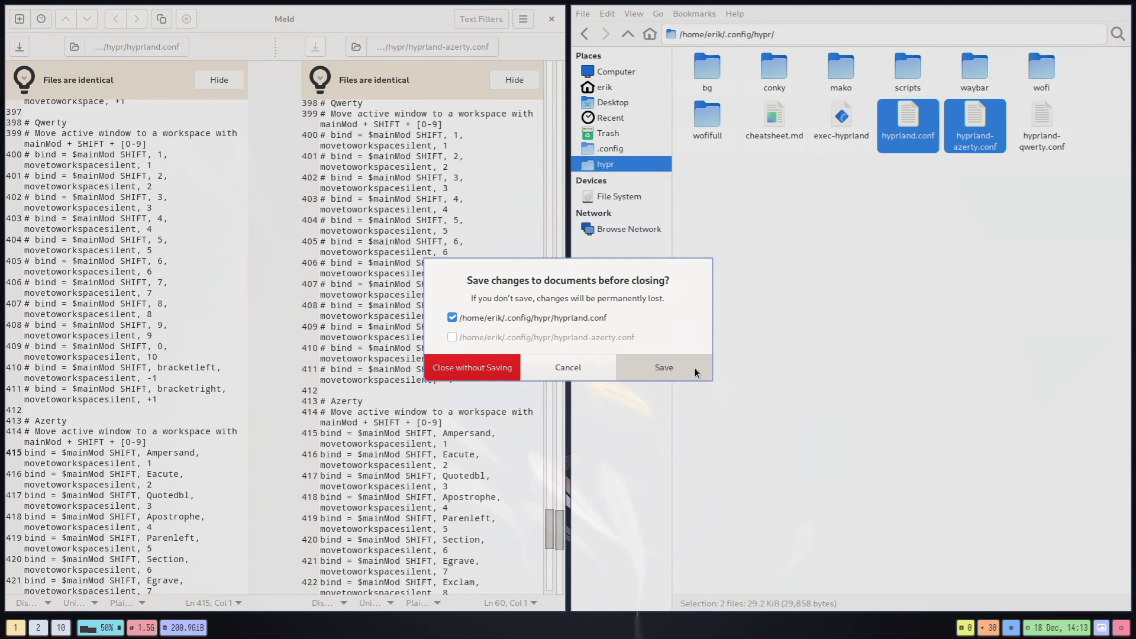
left_click(695, 368)
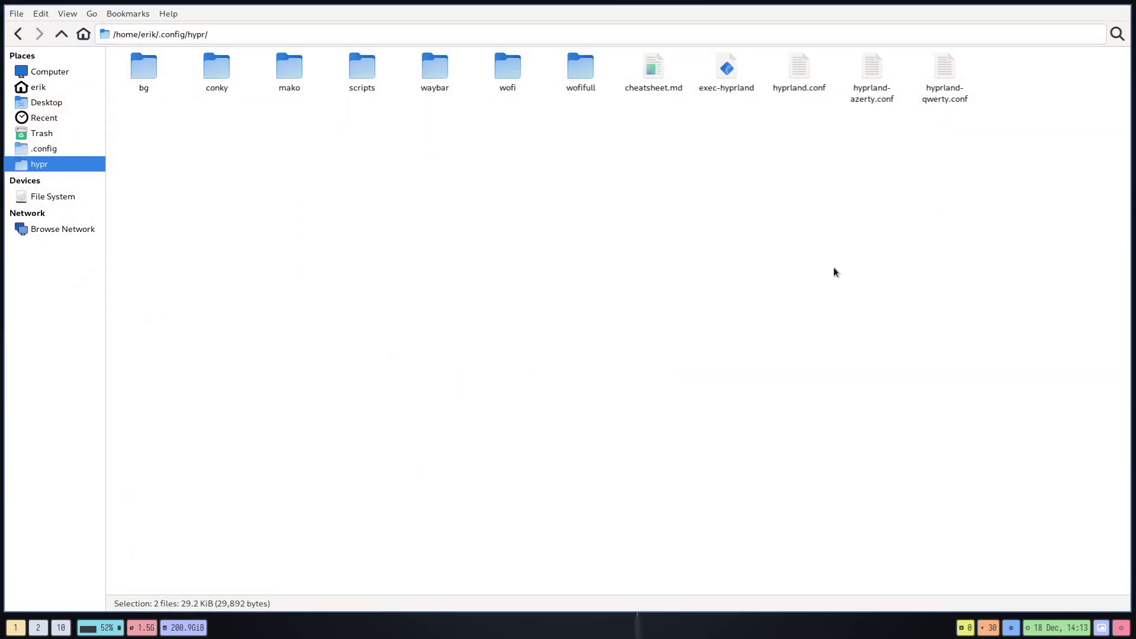
left_click(823, 80)
left_click(866, 84, "ctrl")
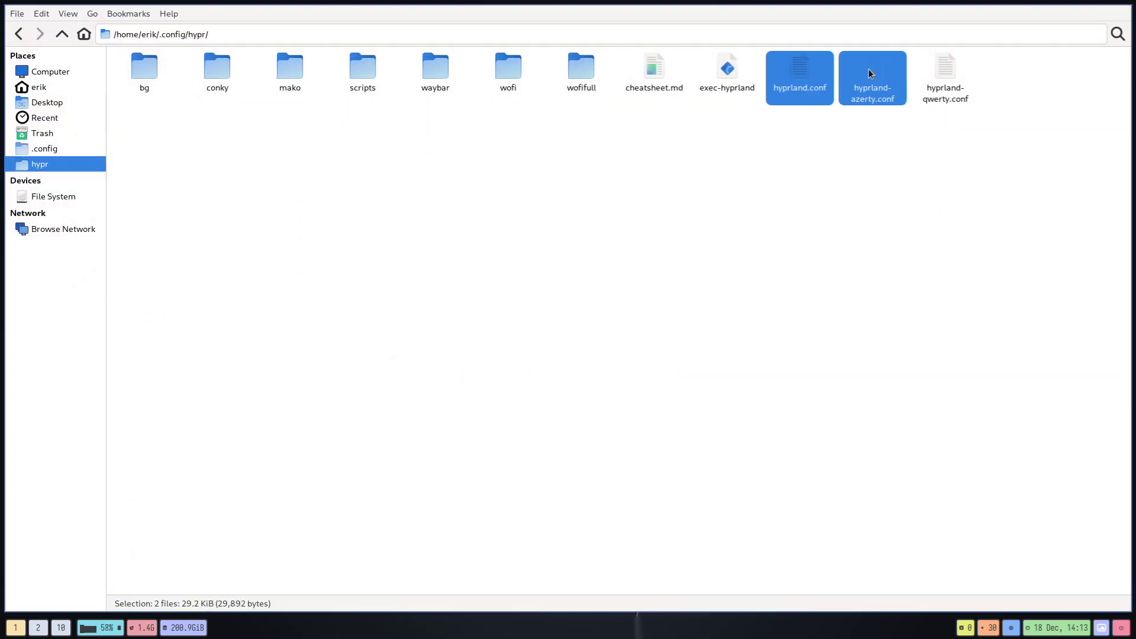
right_click(869, 72)
left_click(904, 241)
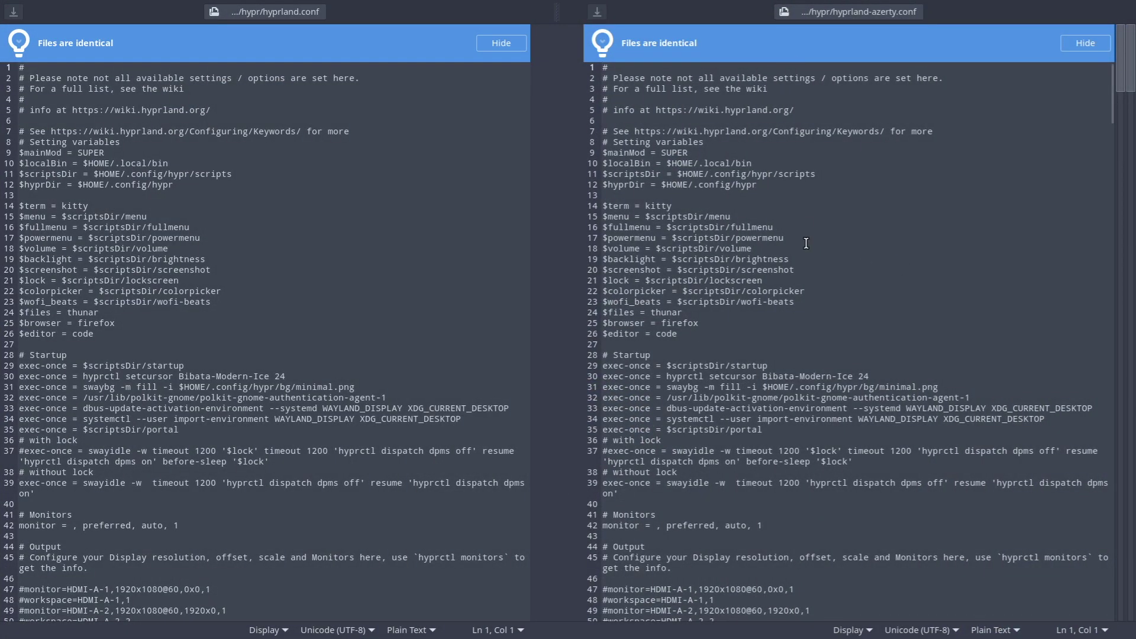
key("ctrl+q")
left_click(796, 74)
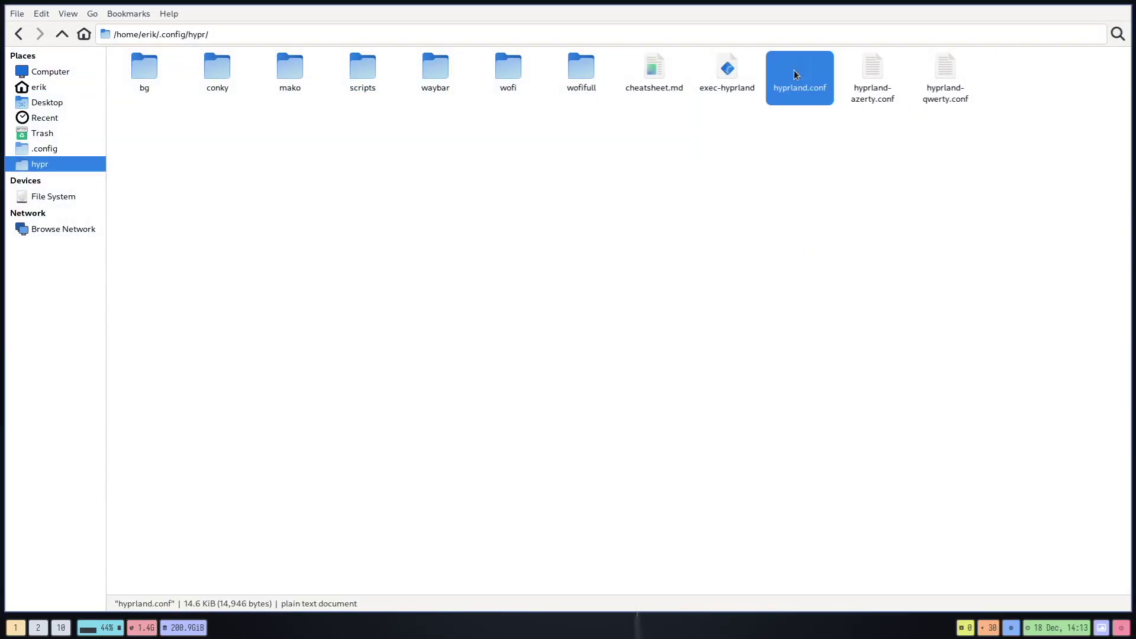
Step: Compare hyprland.conf with hyprland-qwerty.conf, review the kb_layout differences, then close Meld and Thunar
left_click(949, 68, "ctrl")
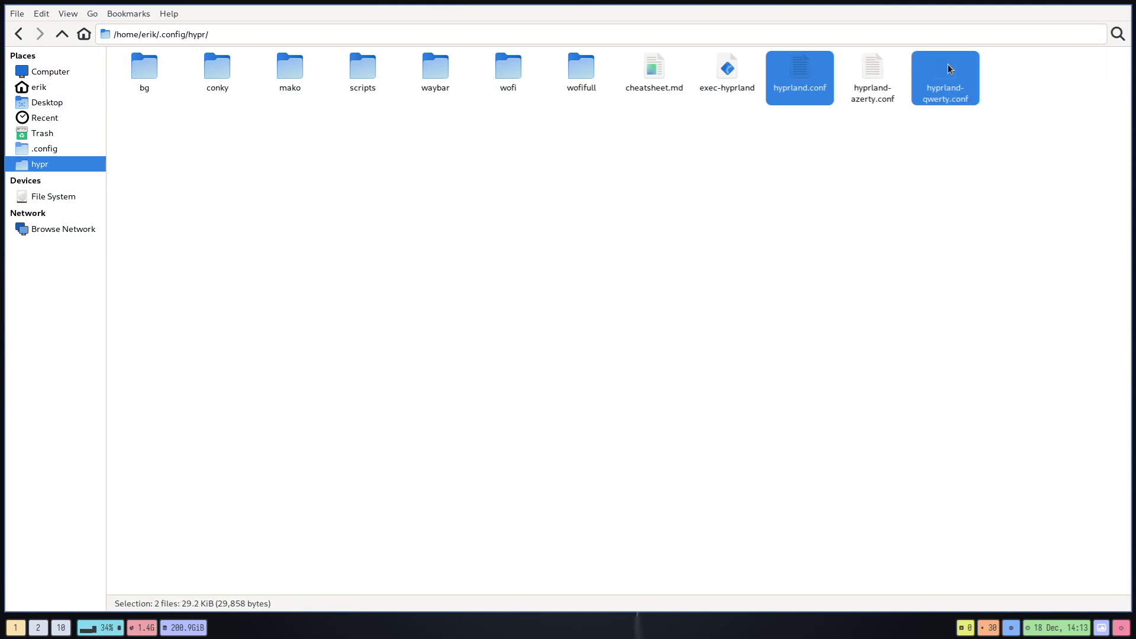
right_click(949, 69)
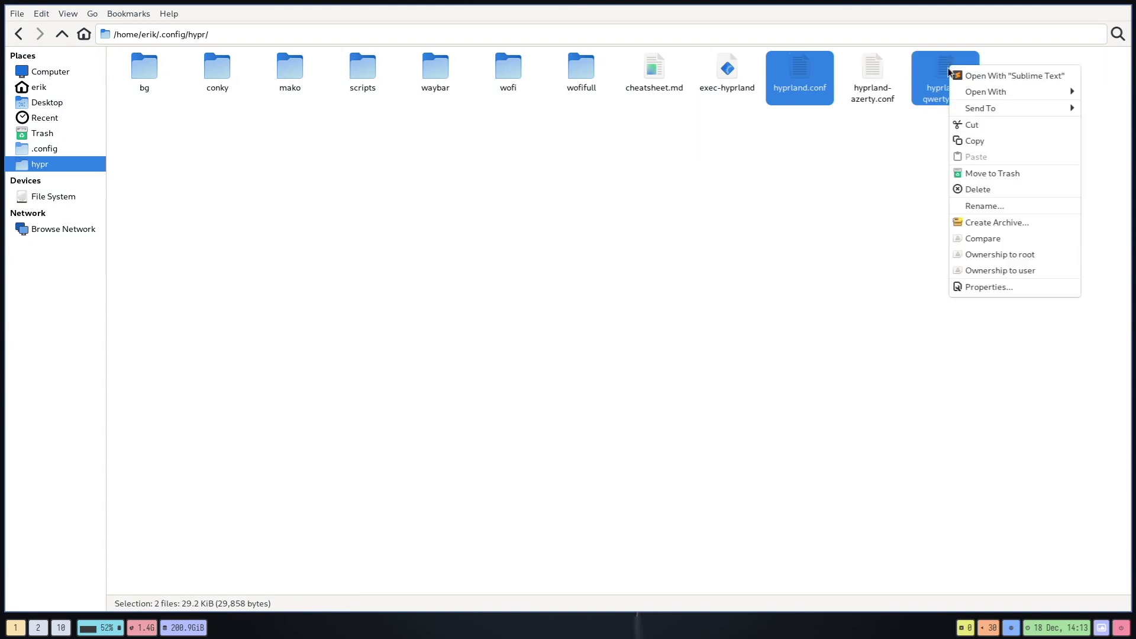
left_click(1003, 238)
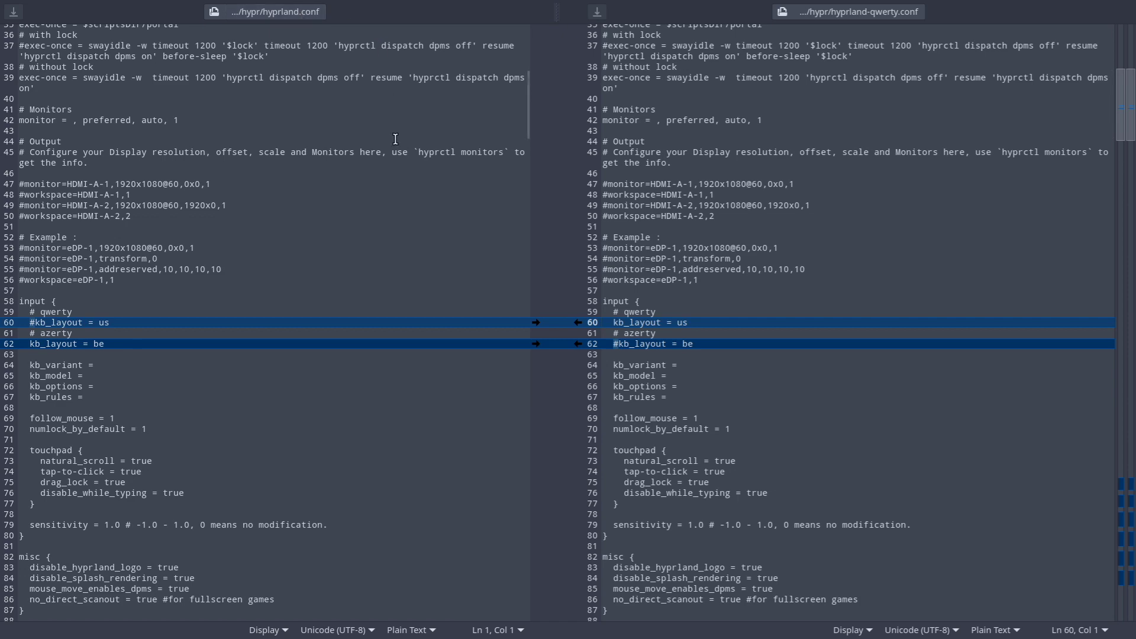
key("ctrl+q")
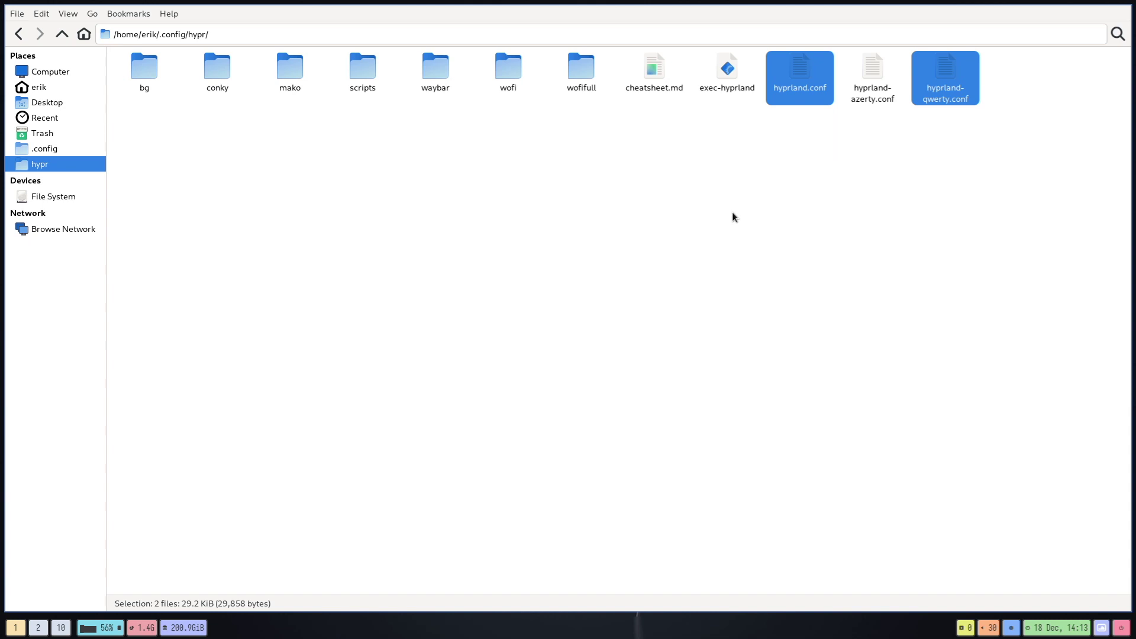
key("super+q")
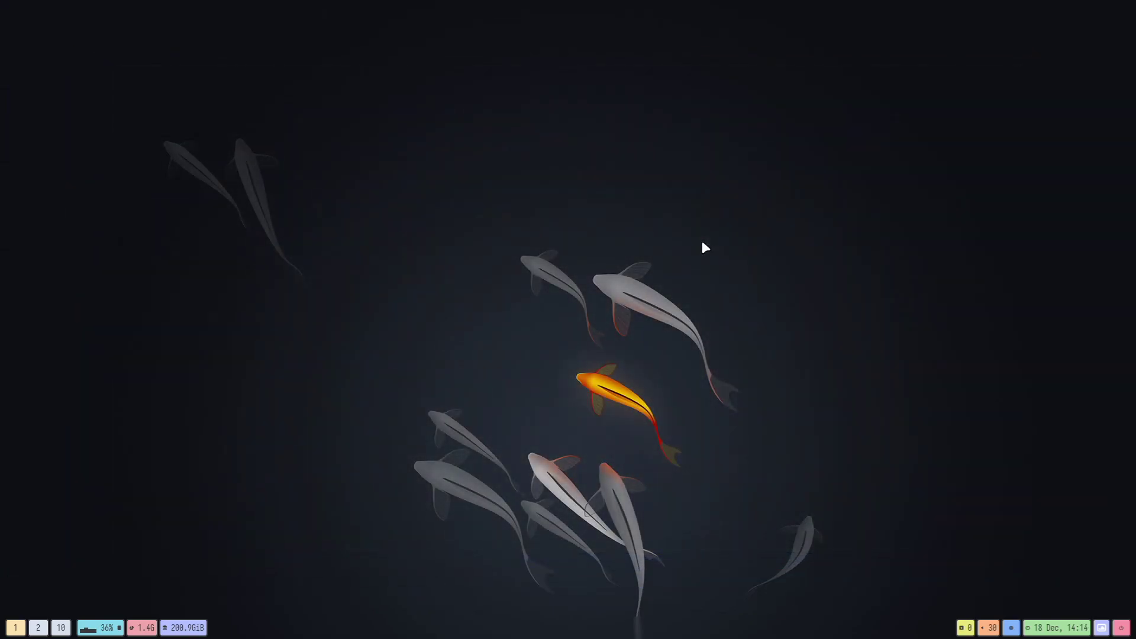
Step: Launch Sublime Text and close the open weather.sh and hyprland.conf tabs
key("super")
type("subl")
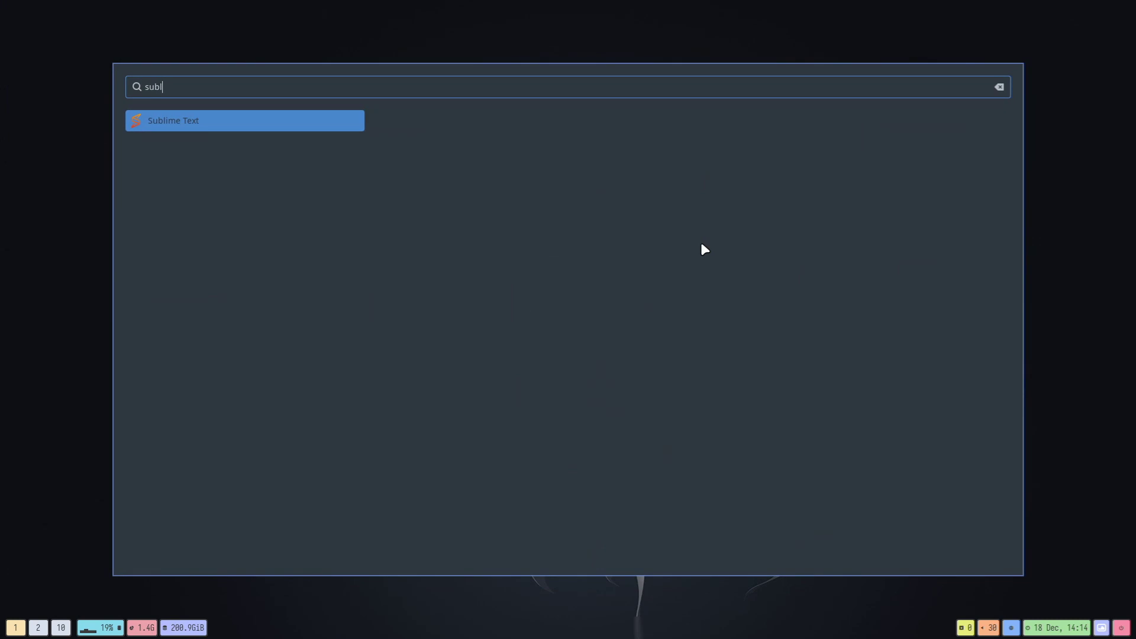
key("Return")
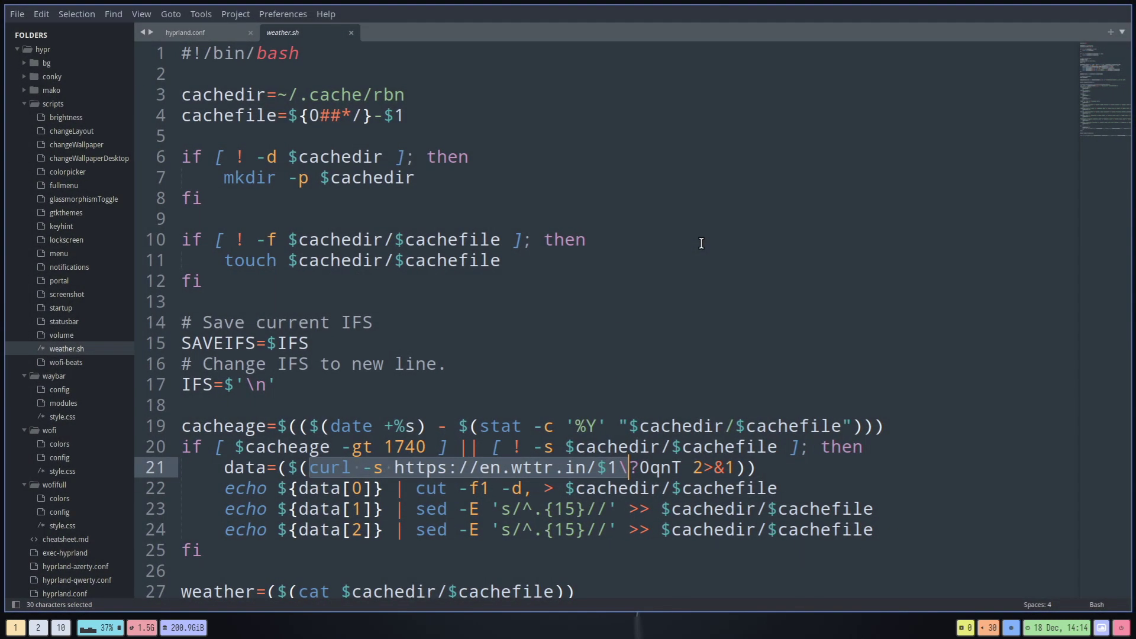
left_click(350, 33)
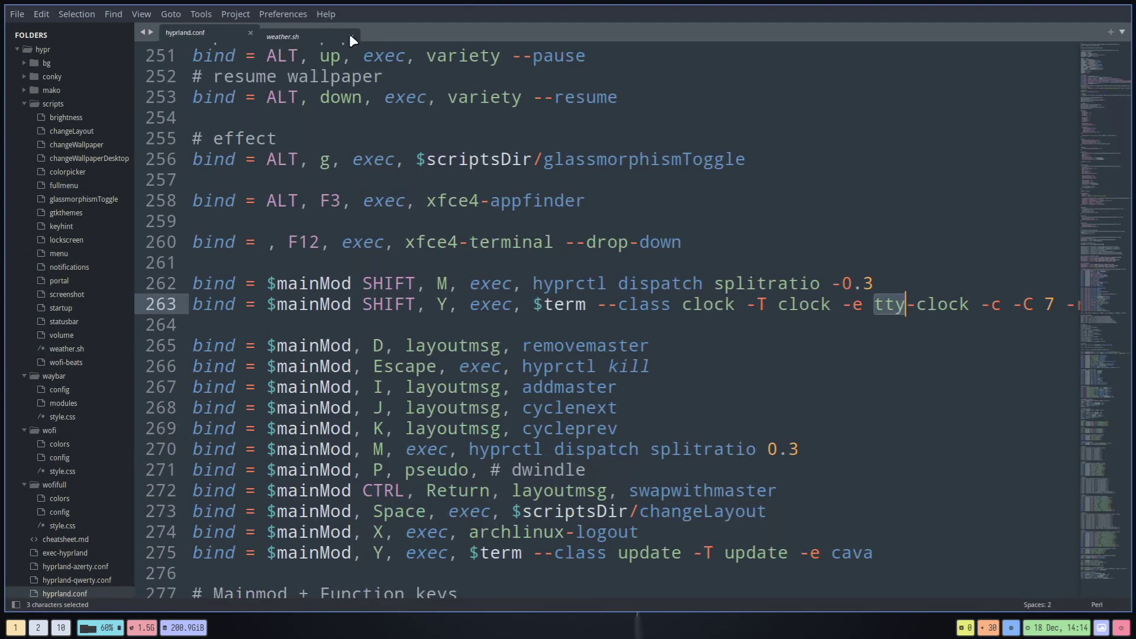
left_click(253, 32)
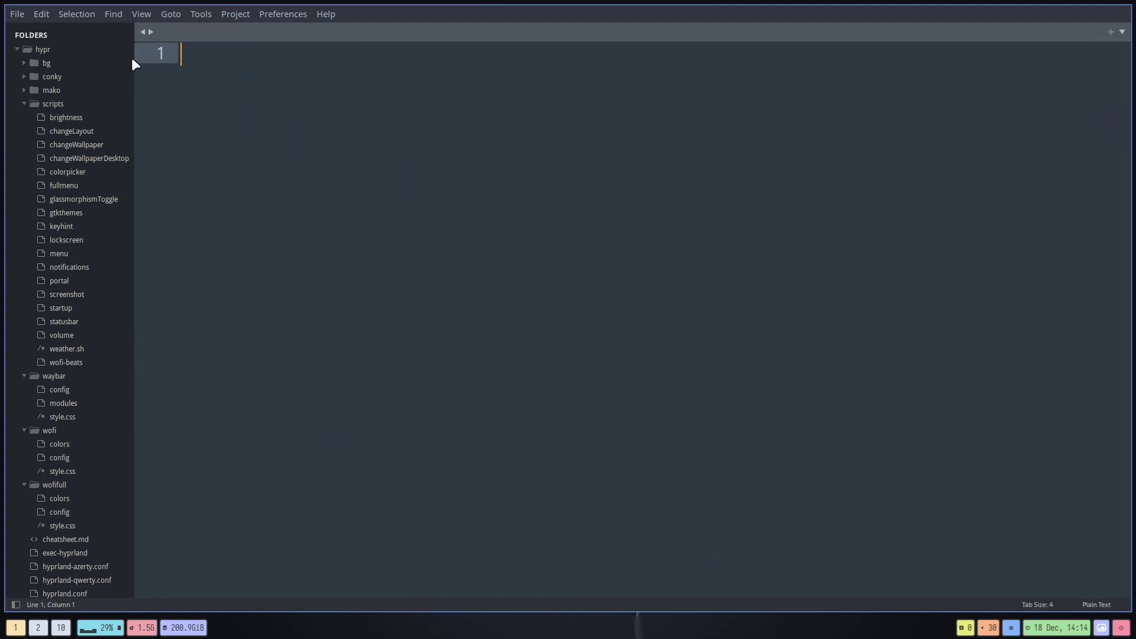
Step: Collapse the hypr folder and start deleting the neofetch folder, then cancel
left_click(17, 50)
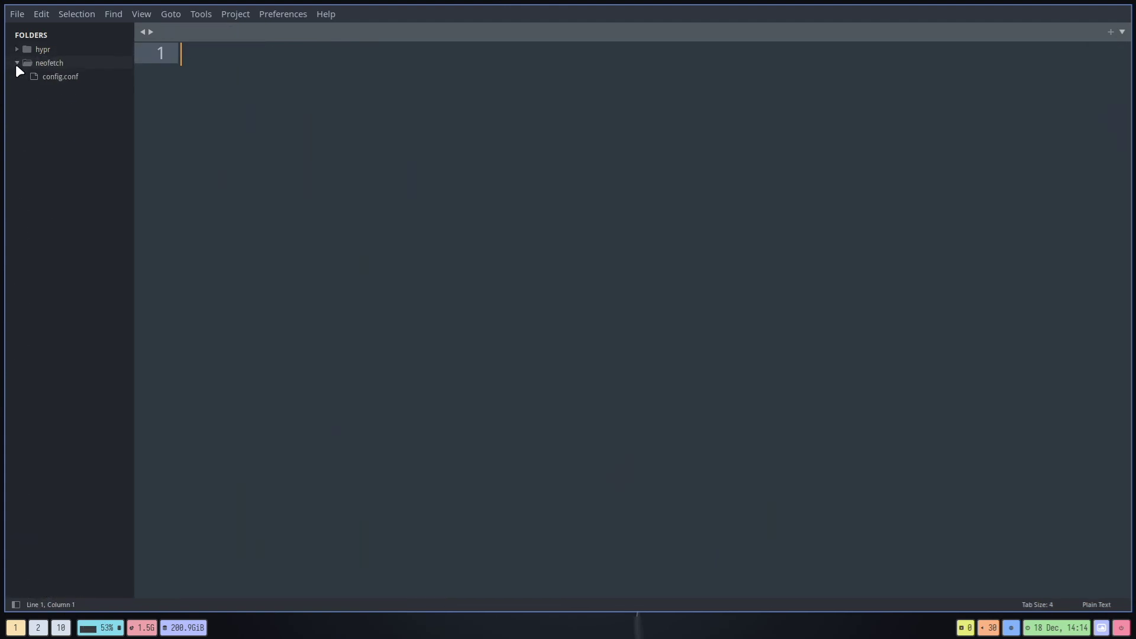
right_click(55, 63)
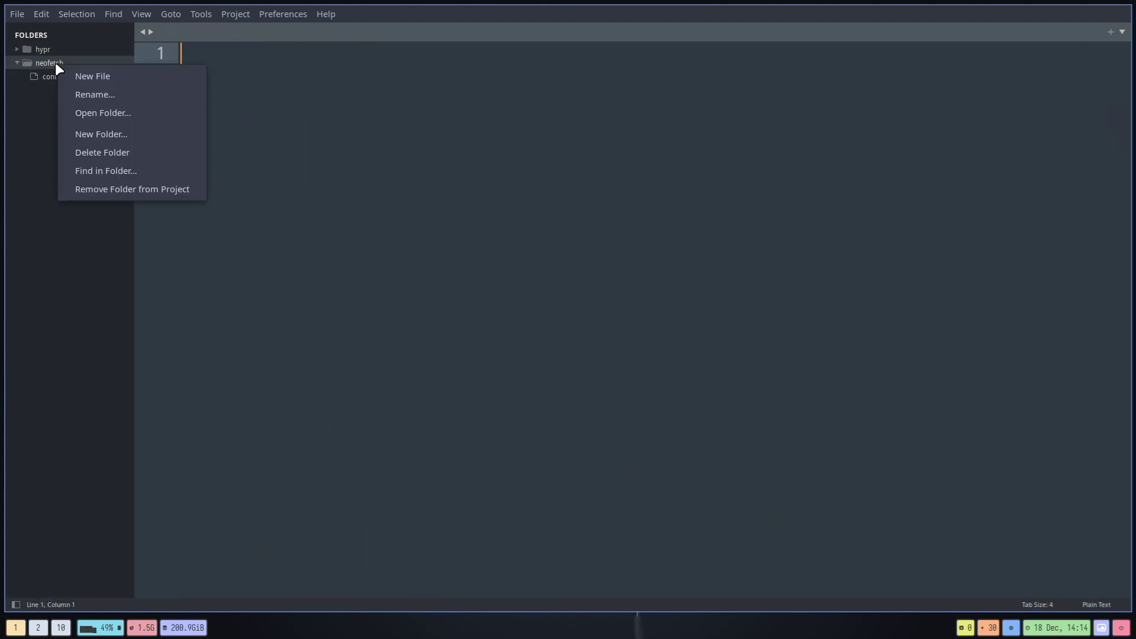
left_click(104, 155)
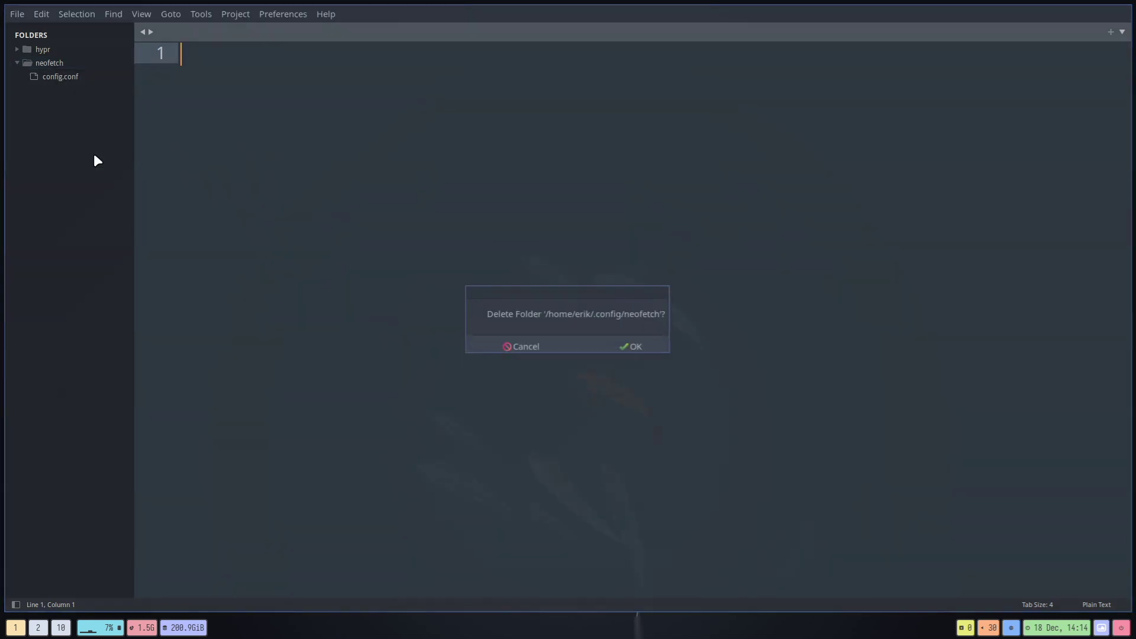
left_click(527, 351)
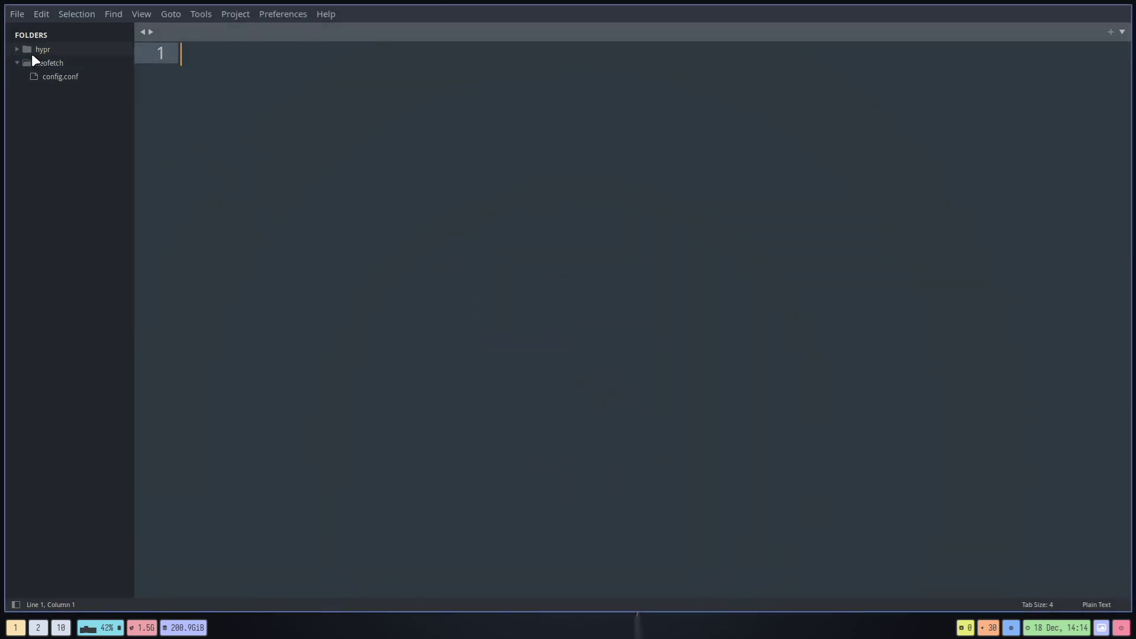
Step: Expand hypr, collapse scripts, waybar, wofi and wofifull, and open hyprland.conf
left_click(16, 50)
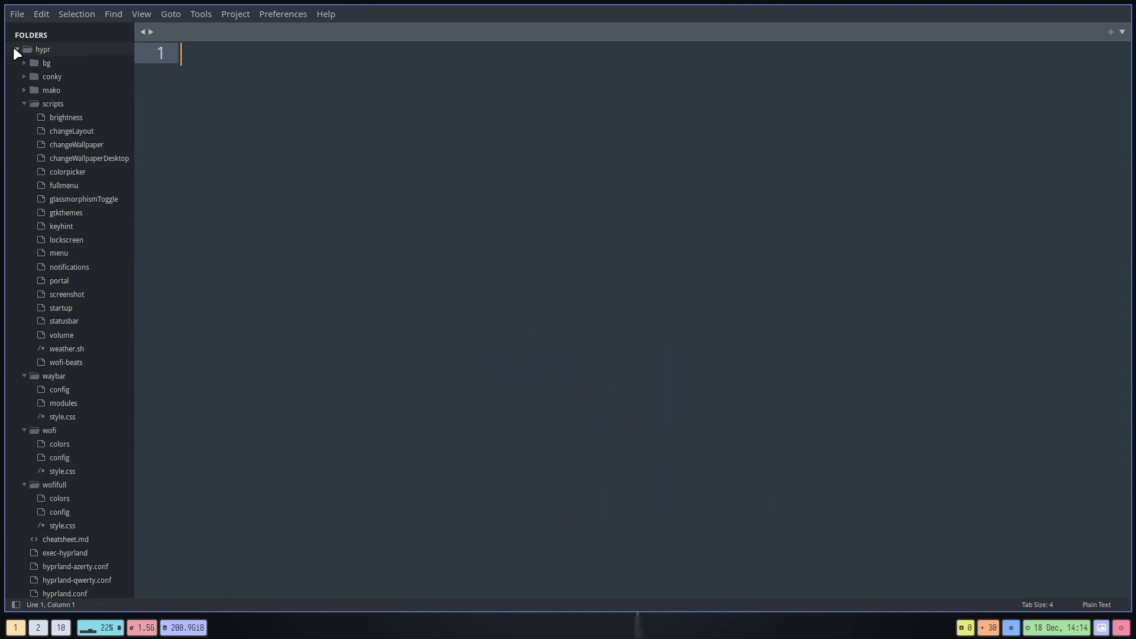
left_click(24, 104)
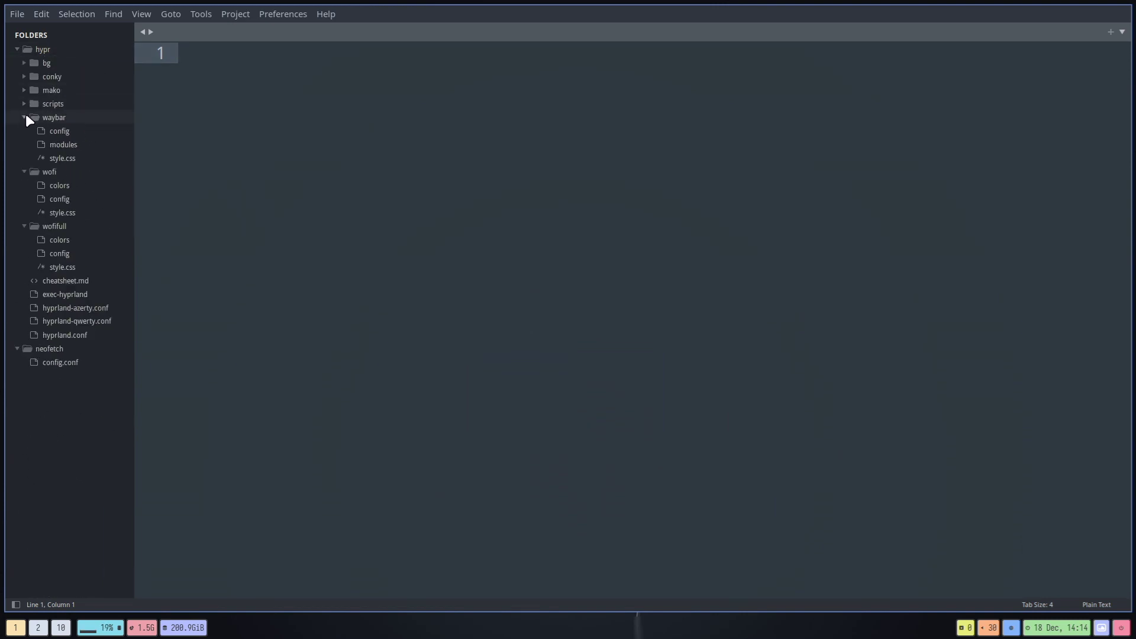
left_click(24, 117)
left_click(24, 131)
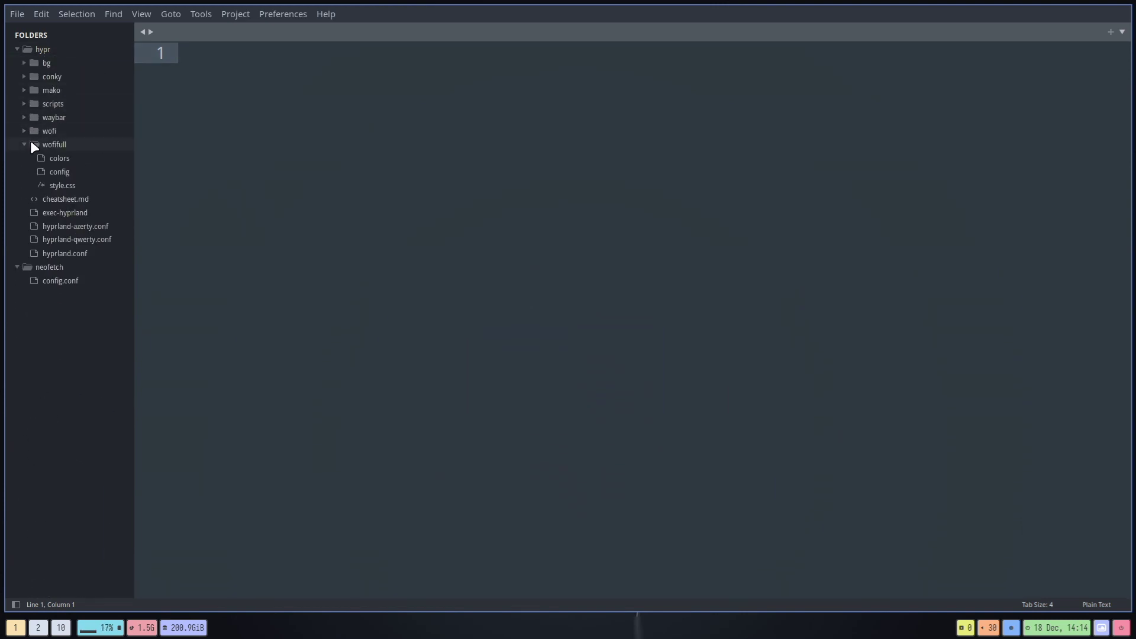
left_click(26, 143)
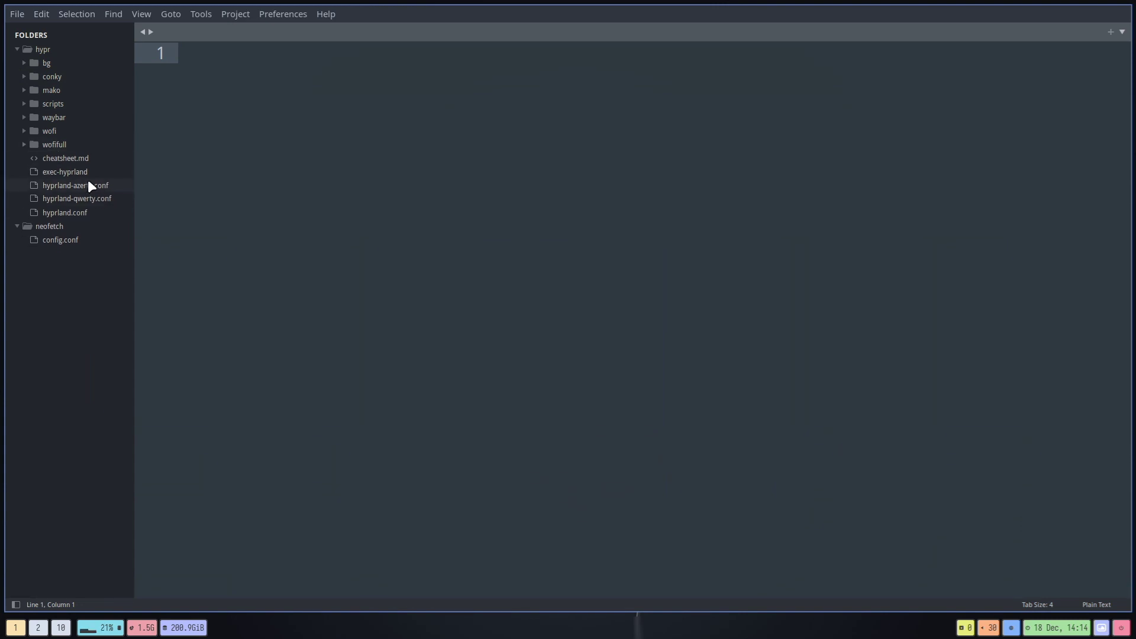
left_click(100, 213)
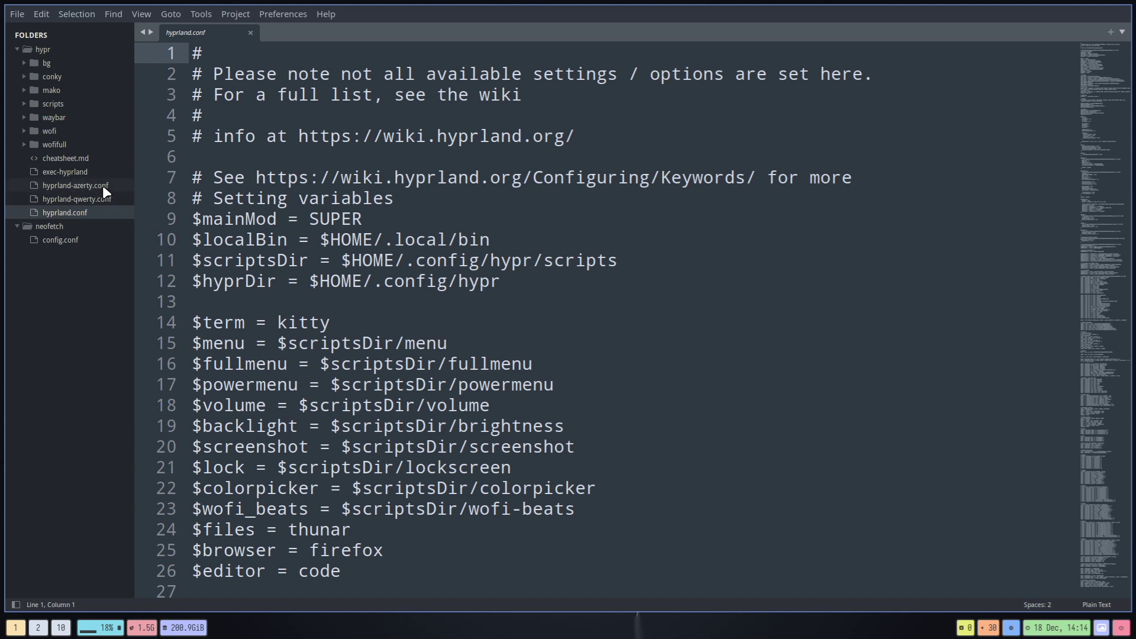
Step: Change hyprland.conf from Plain Text to Perl using the status-bar syntax list
left_click(1099, 606)
scroll(932, 589, "down", 3)
mouse_move(935, 594)
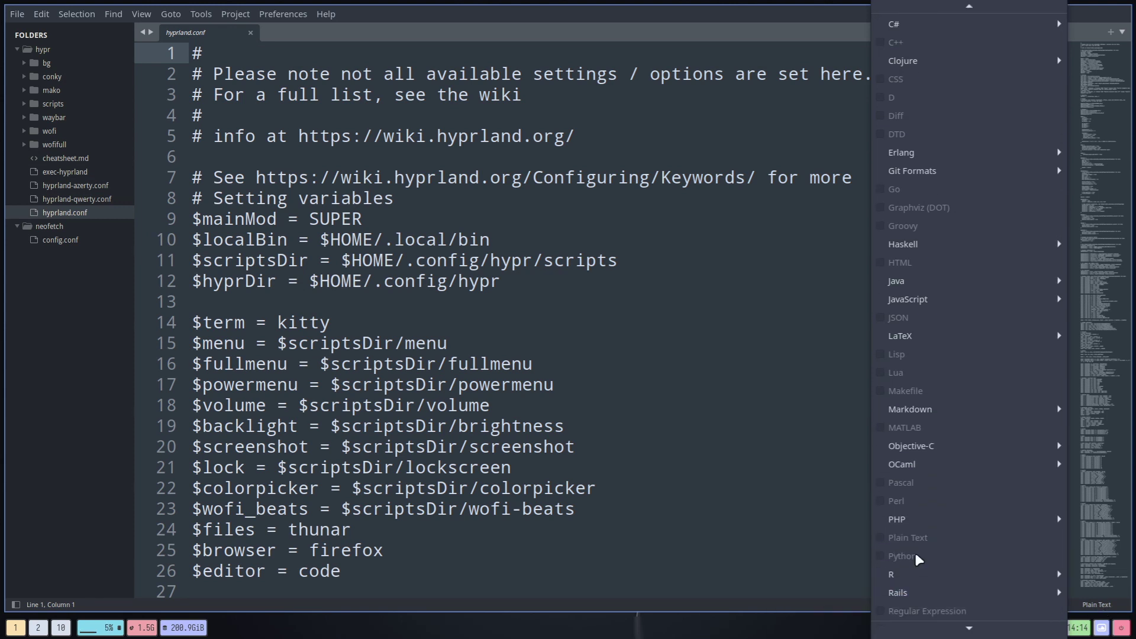
left_click(850, 469)
left_click(491, 468)
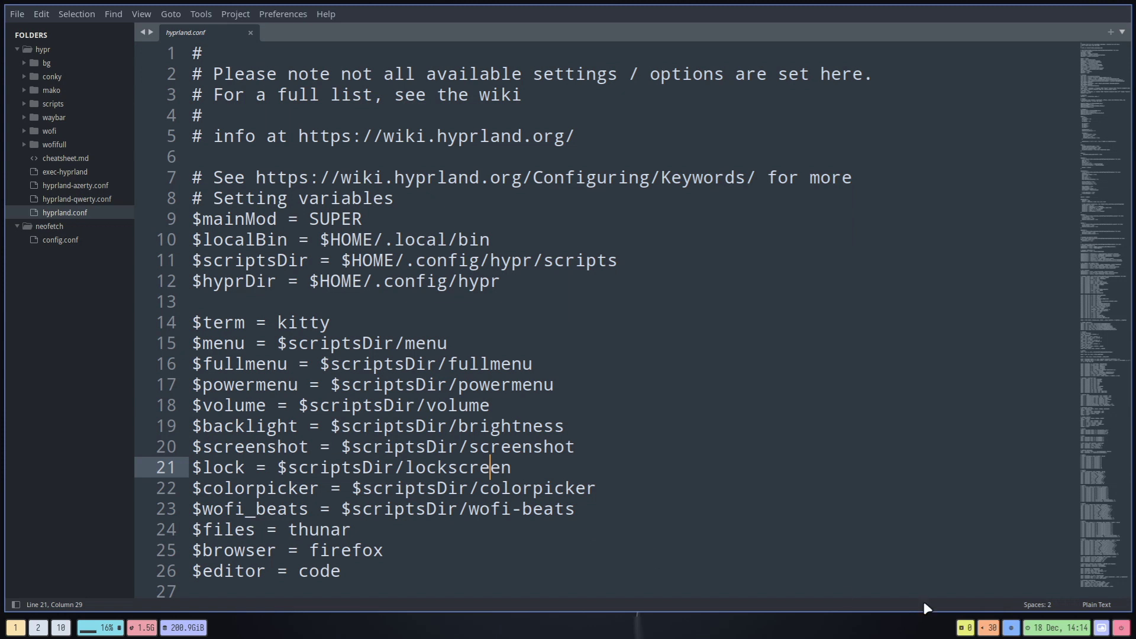
left_click(1105, 608)
mouse_move(1010, 628)
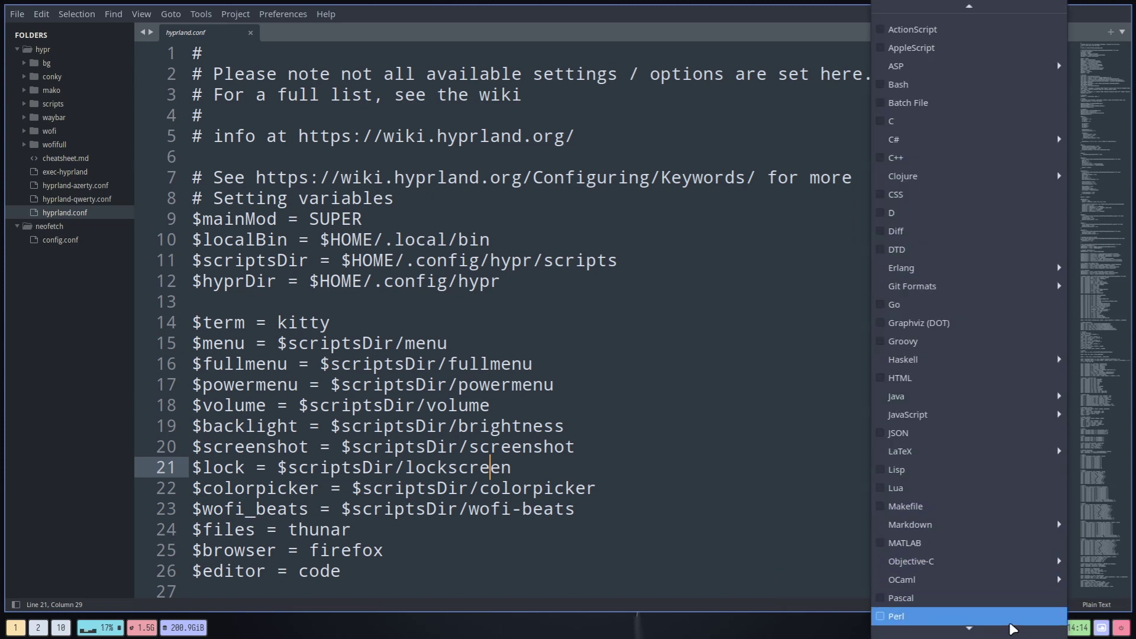
left_click(921, 568)
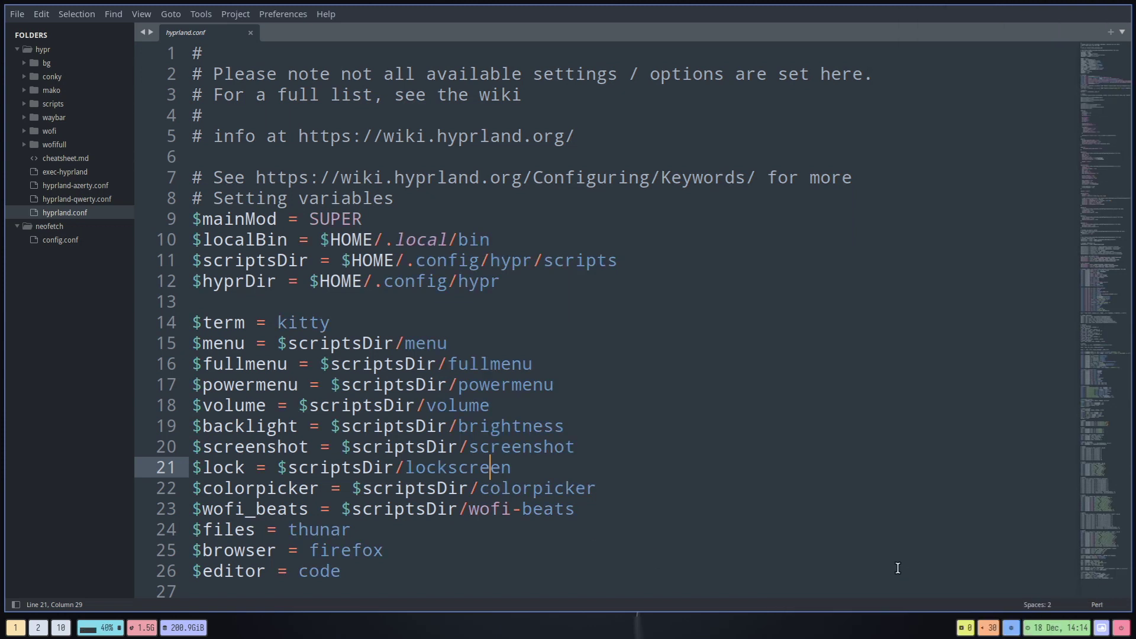
Step: Scroll hyprland.conf down to the input block around lines 58–62 showing kb_layout = be
scroll(448, 469, "down", 5)
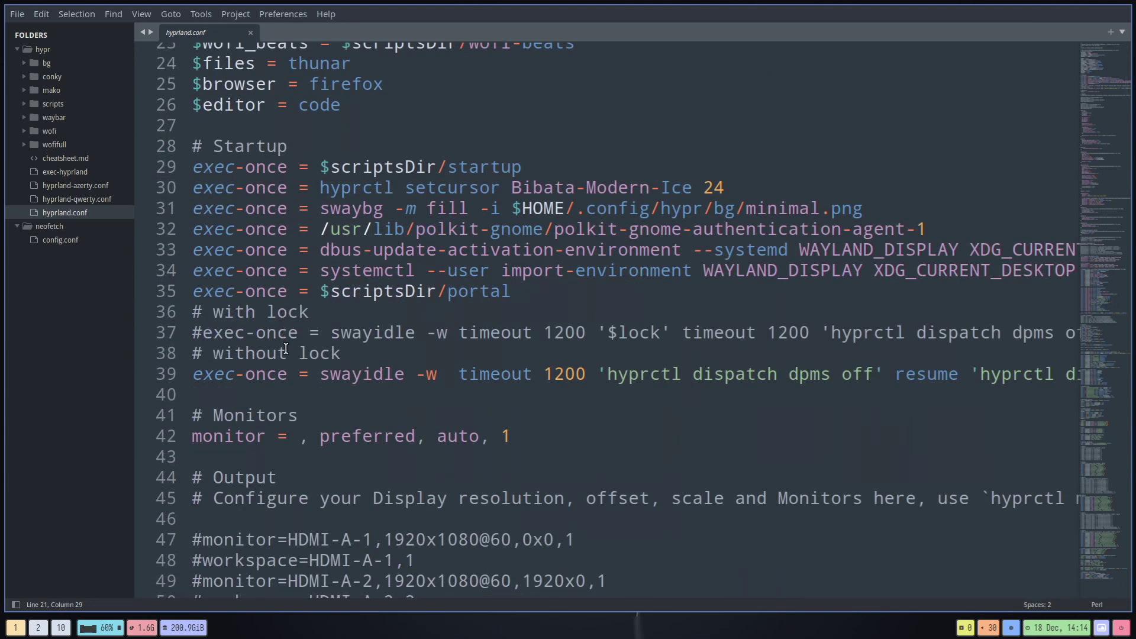
scroll(285, 349, "down", 1)
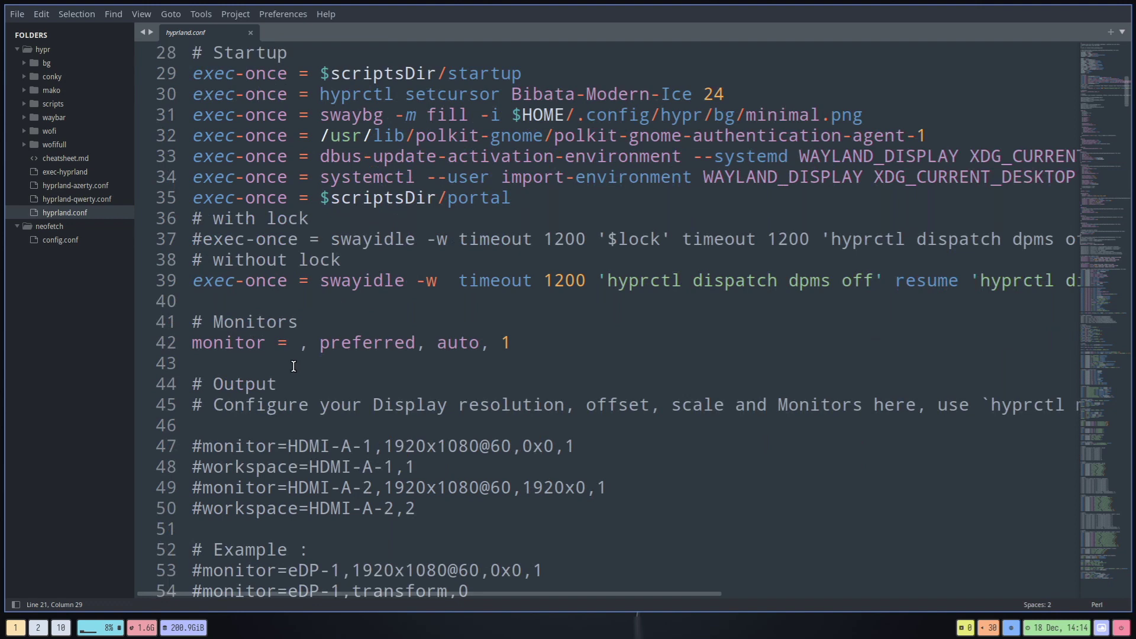
scroll(308, 411, "down", 4)
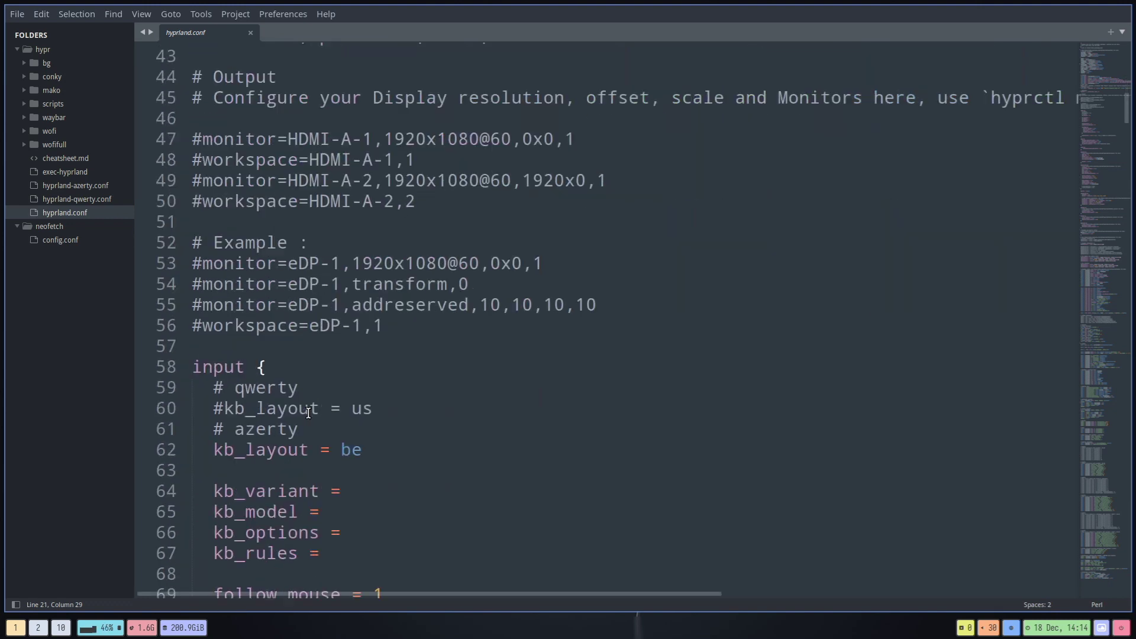
scroll(308, 412, "down", 2)
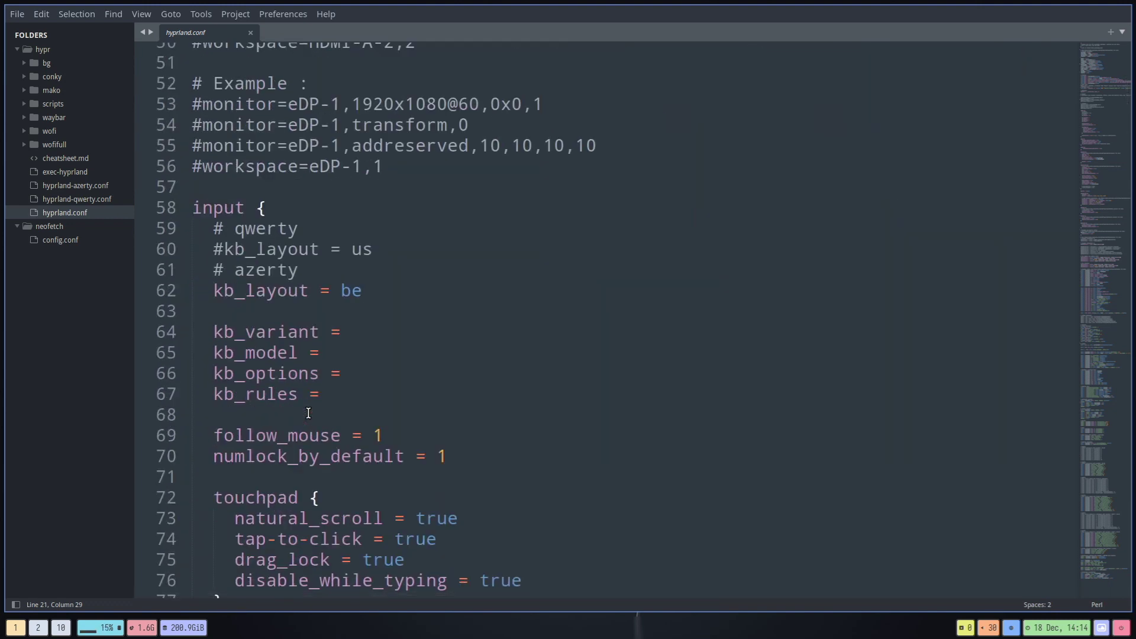